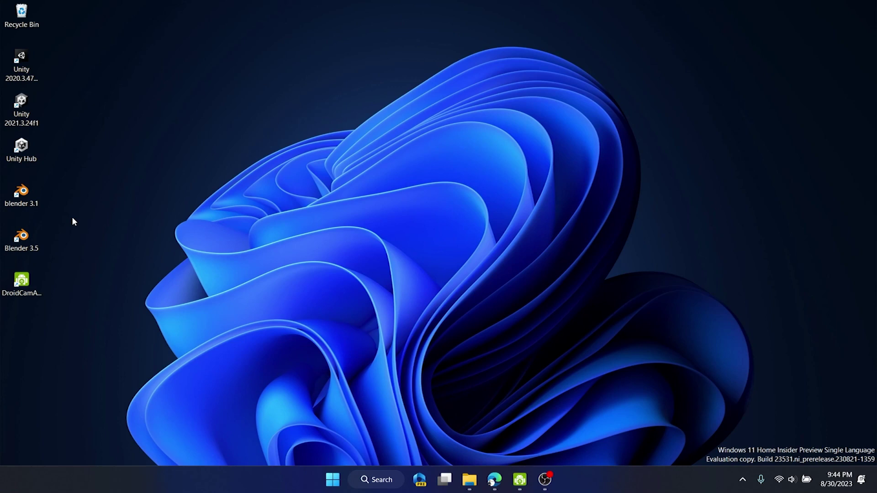
Launch Blender 3.1 from the desktop and dismiss its splash screen
double_click(34, 207)
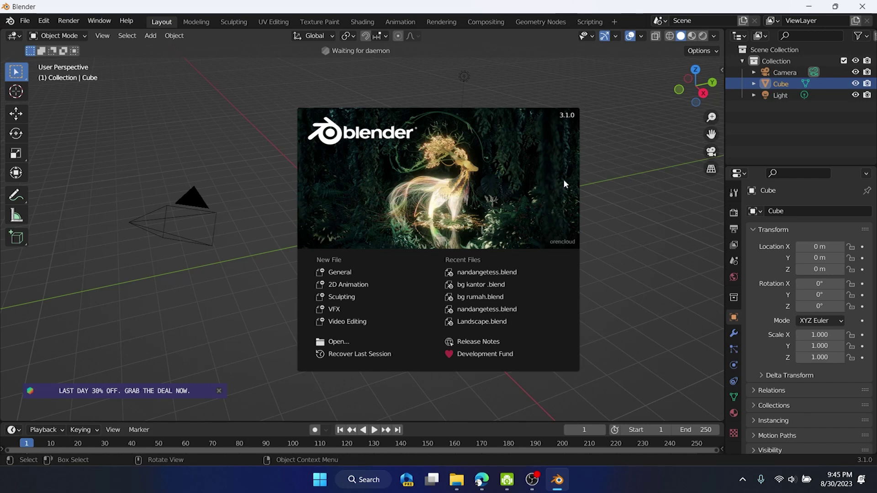
left_click(638, 187)
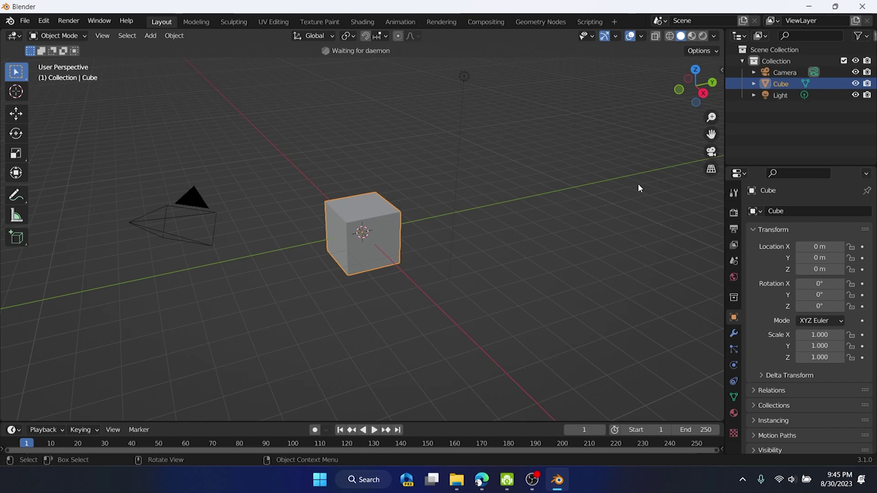
Delete the default cube from the scene
middle_click_drag(378, 246, 385, 237)
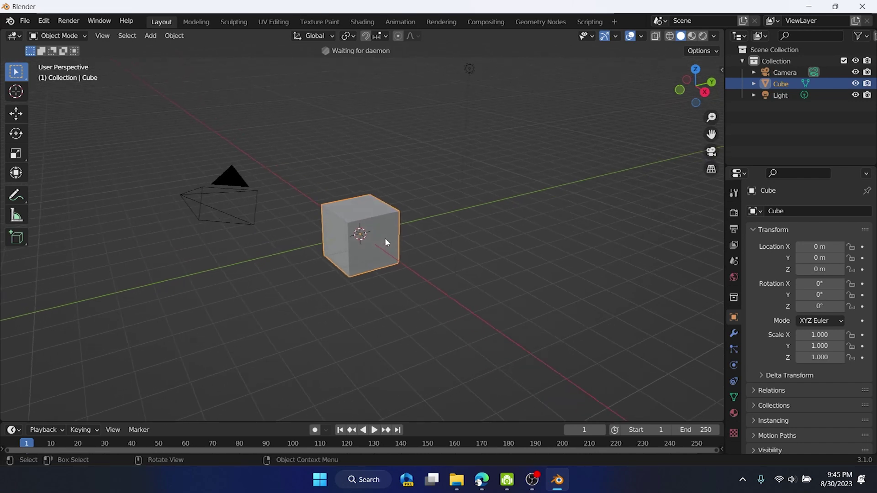
scroll(385, 238, "up", 3)
scroll(384, 237, "up", 3)
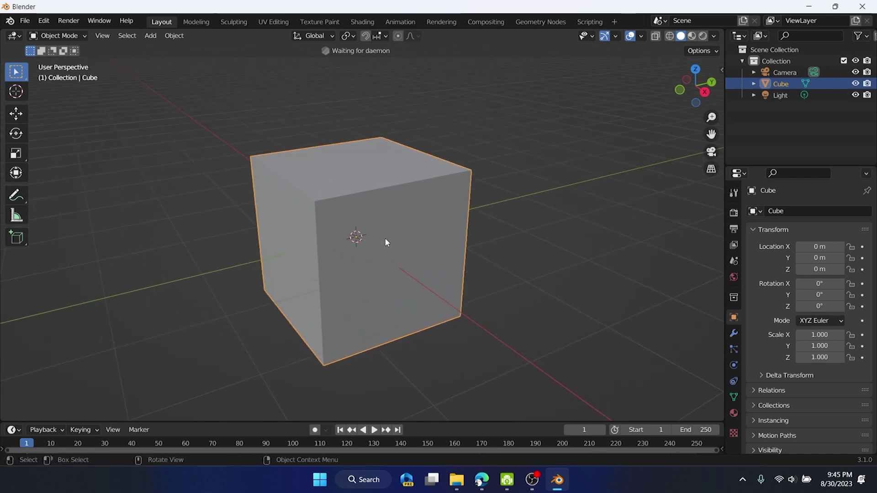
key("x")
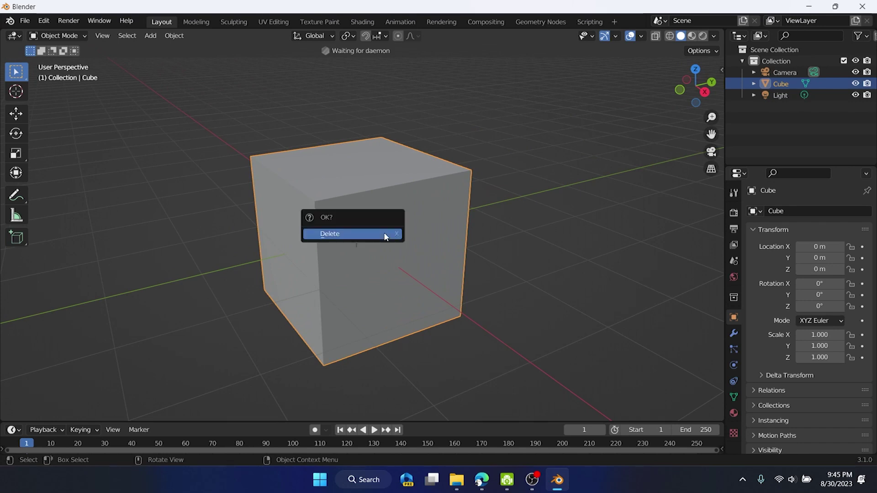
left_click(384, 234)
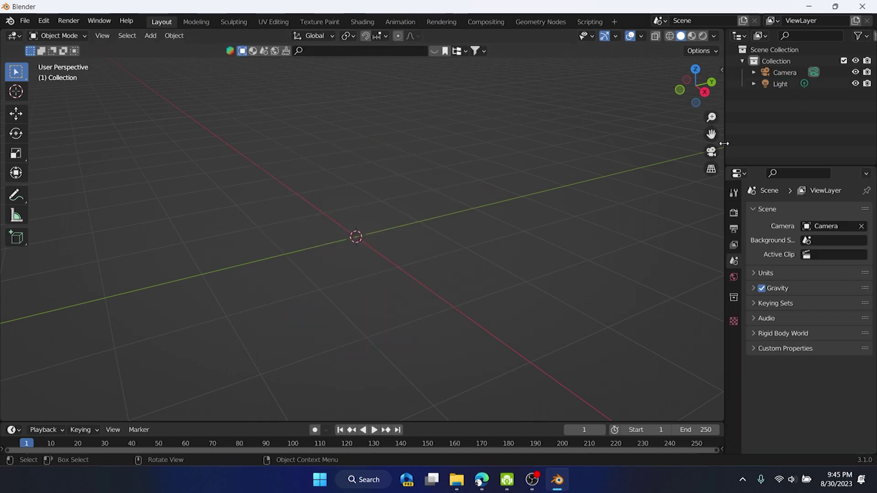
Show the Shortcut VUr settings in the 3D viewport and start the Shortcut VUr input display
left_click(720, 72)
left_click(716, 217)
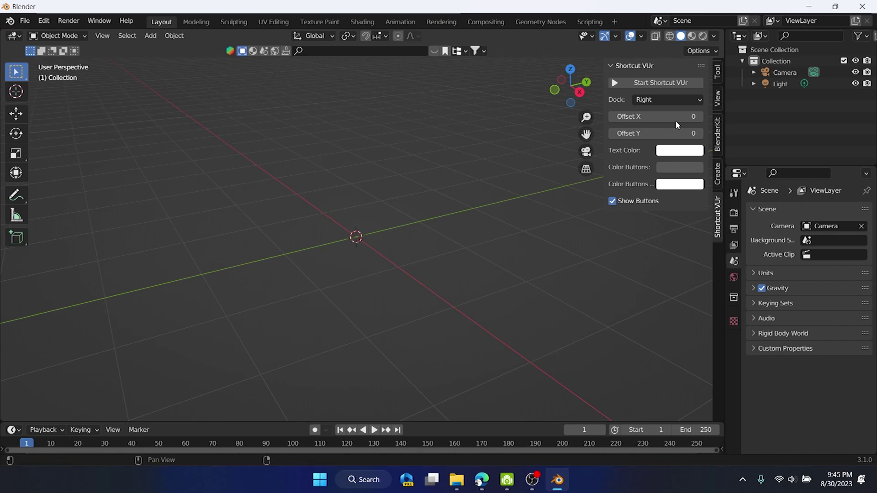
left_click(668, 83)
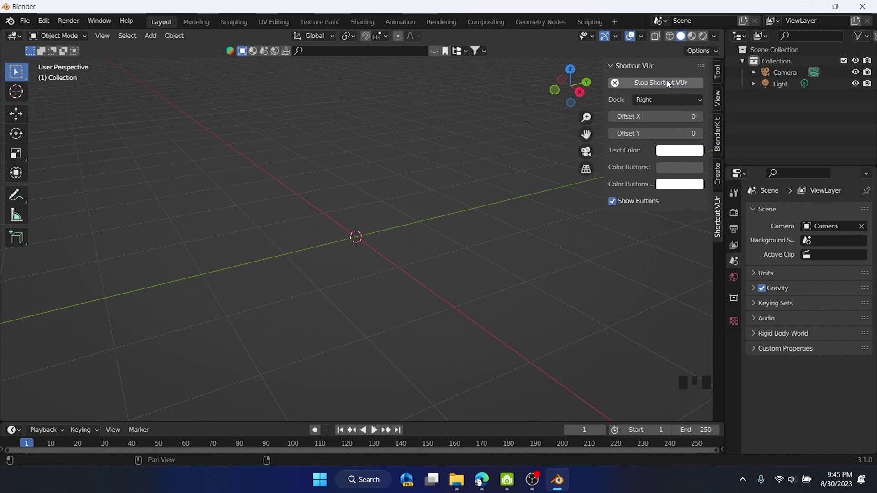
Test the Shortcut VUr display with a trial scale of all objects at factor 1 and collapse its settings
left_click(682, 381)
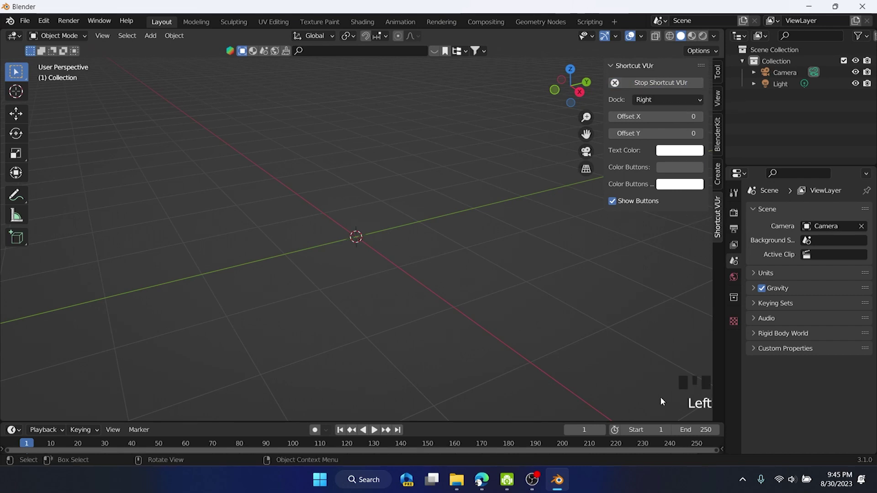
left_click(607, 366)
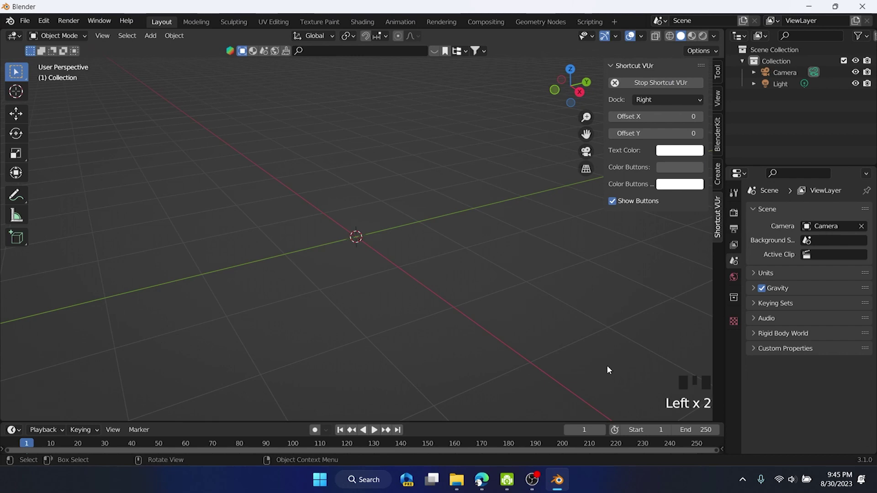
right_click(607, 370)
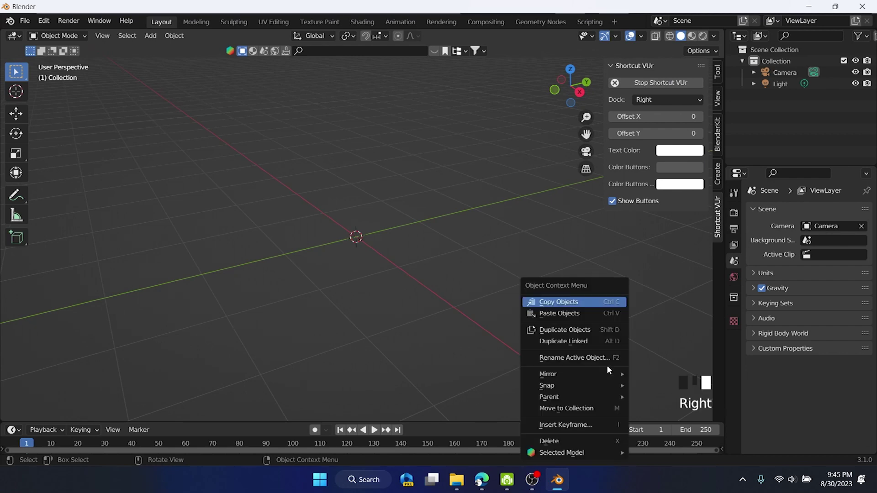
mouse_move(634, 333)
middle_mouse_down()
mouse_move(619, 327)
mouse_move(631, 327)
middle_mouse_up()
key("a")
key("s")
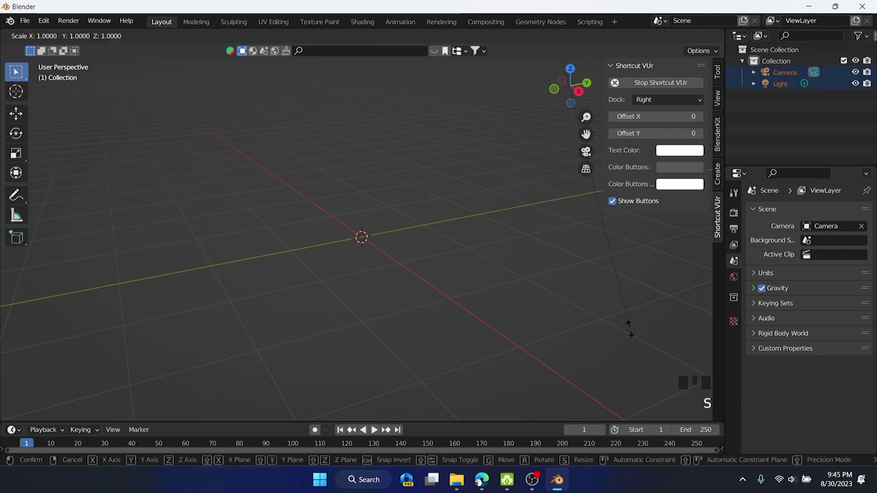
left_click(629, 328)
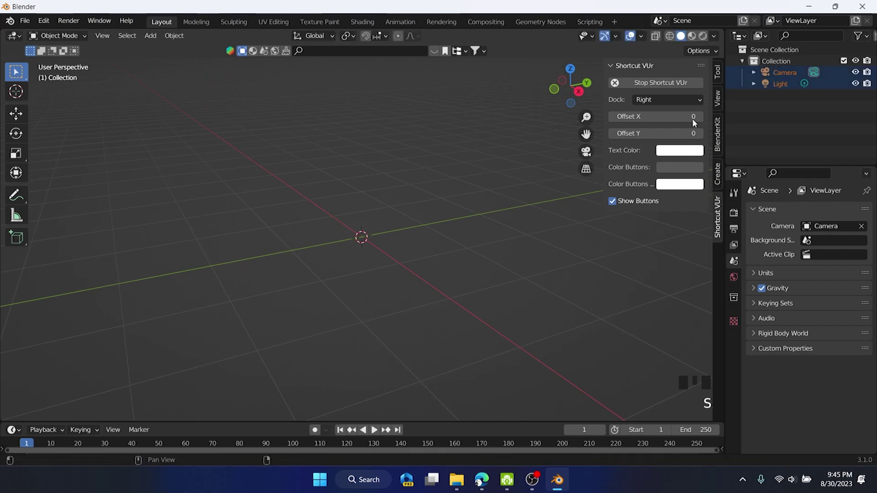
left_click(633, 65)
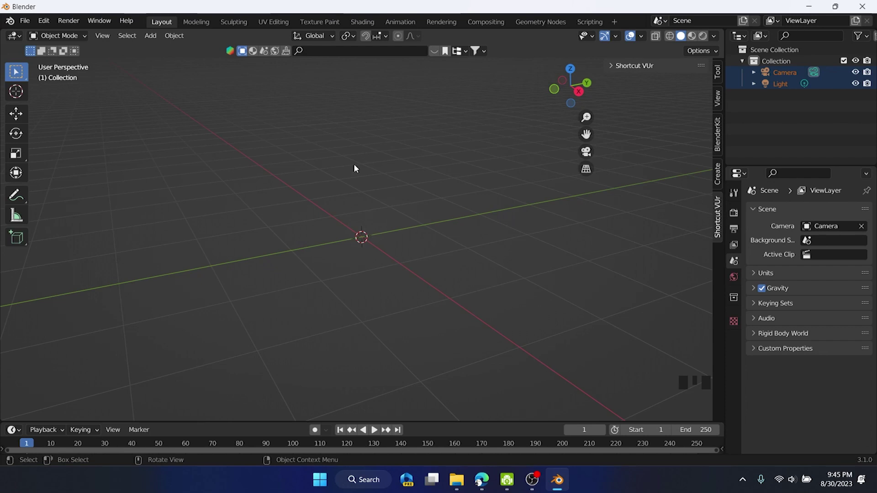
Examine the empty scene around the 3D cursor from several angles and distances
middle_click_drag(357, 239, 346, 244)
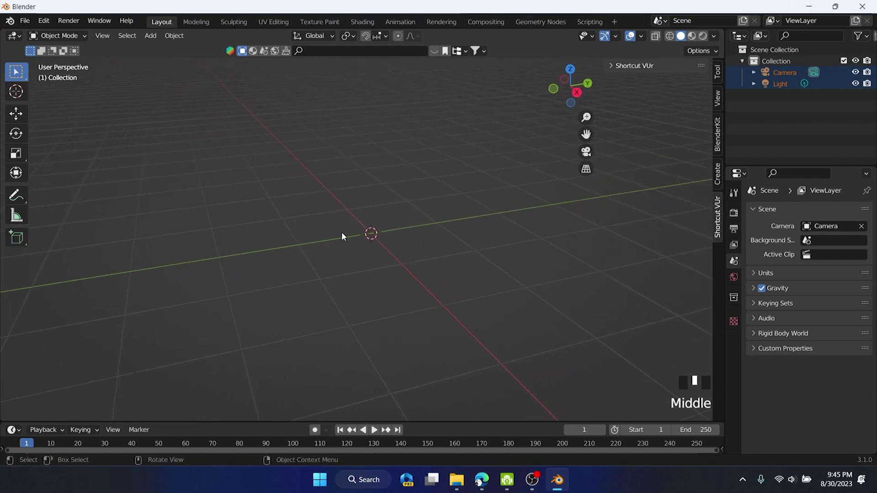
right_click(341, 233)
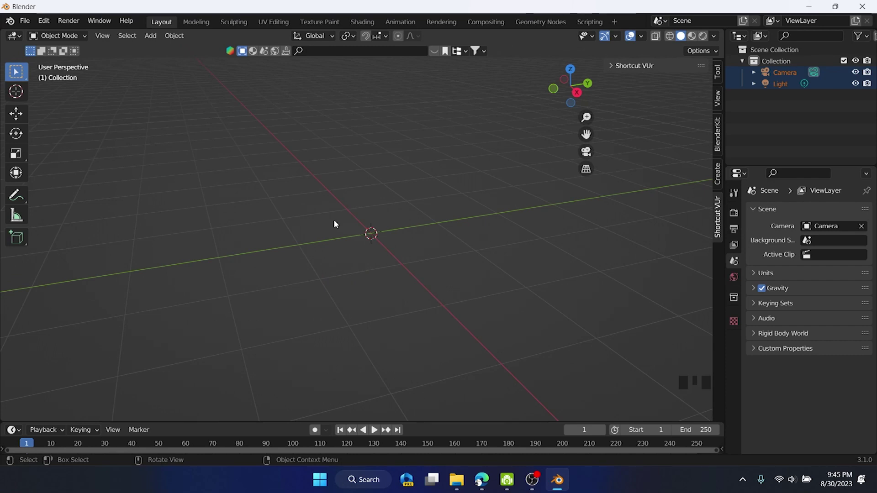
middle_click_drag(351, 228, 329, 229)
scroll(327, 223, "up", 1)
scroll(327, 221, "up", 9)
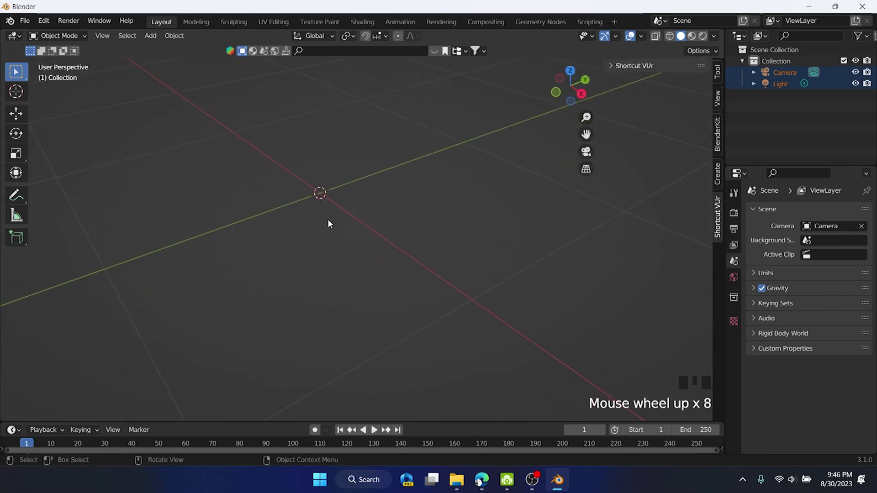
middle_click_drag(330, 162, 368, 223, "shift")
scroll(312, 224, "up", 10)
scroll(311, 217, "up", 6)
scroll(312, 216, "down", 20)
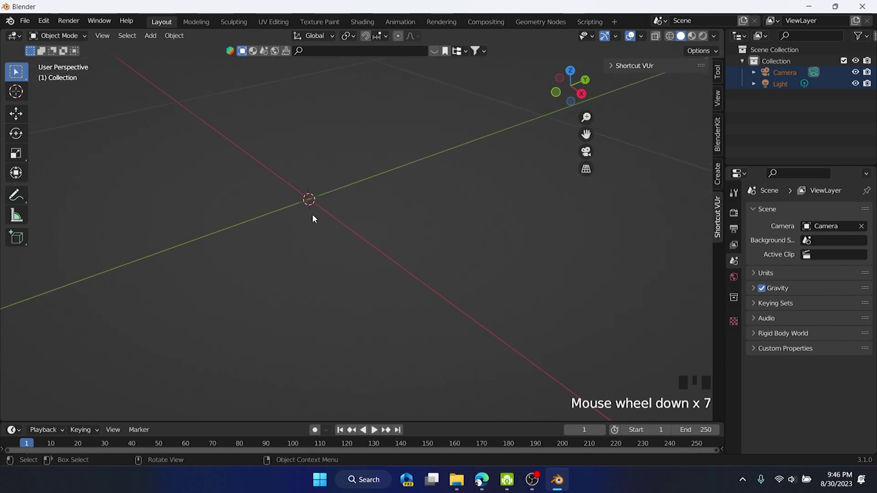
scroll(352, 231, "down", 8)
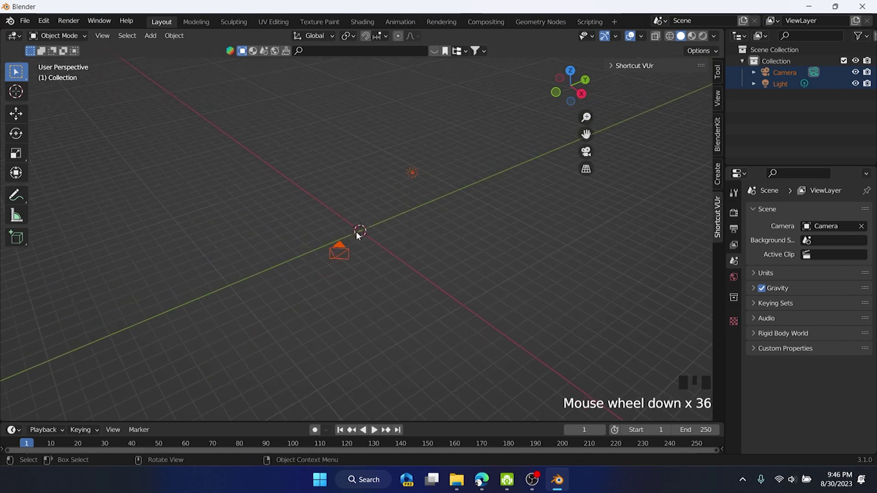
scroll(354, 247, "up", 9)
scroll(350, 242, "up", 4)
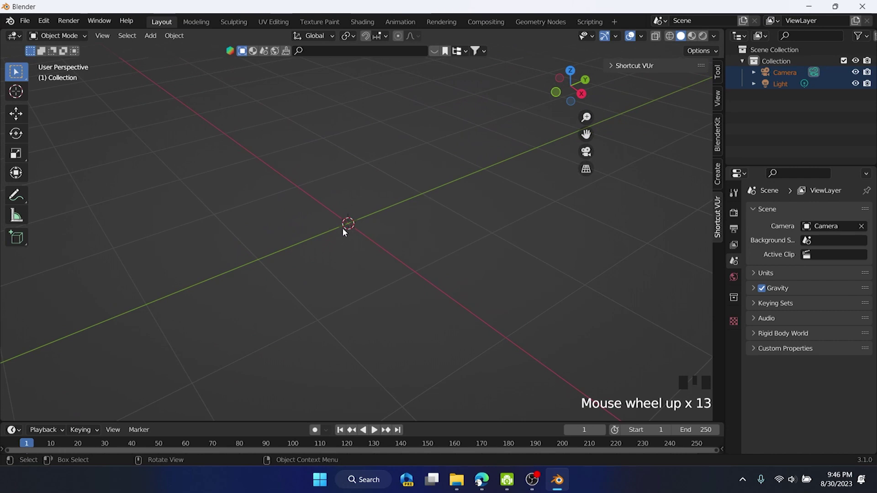
middle_click_drag(343, 228, 354, 228)
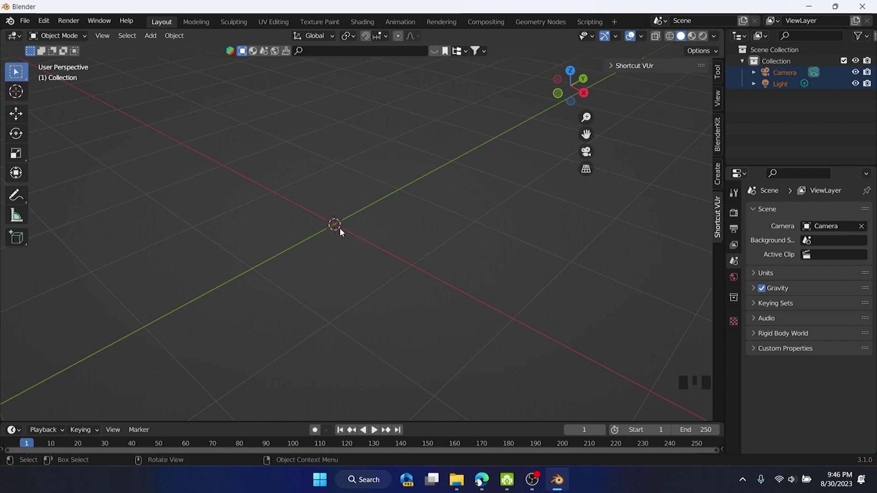
middle_click_drag(339, 227, 402, 228)
Deselect the camera and light and add a mesh cube at the world origin
left_click(442, 211)
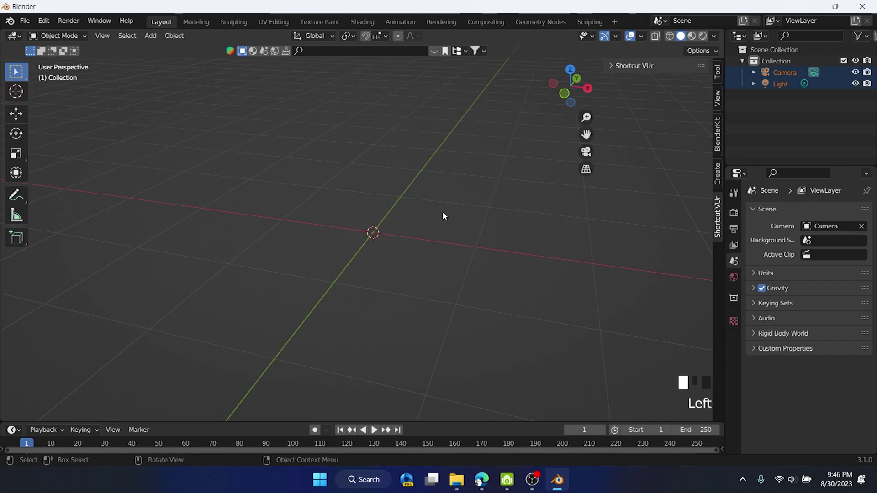
left_click(568, 118)
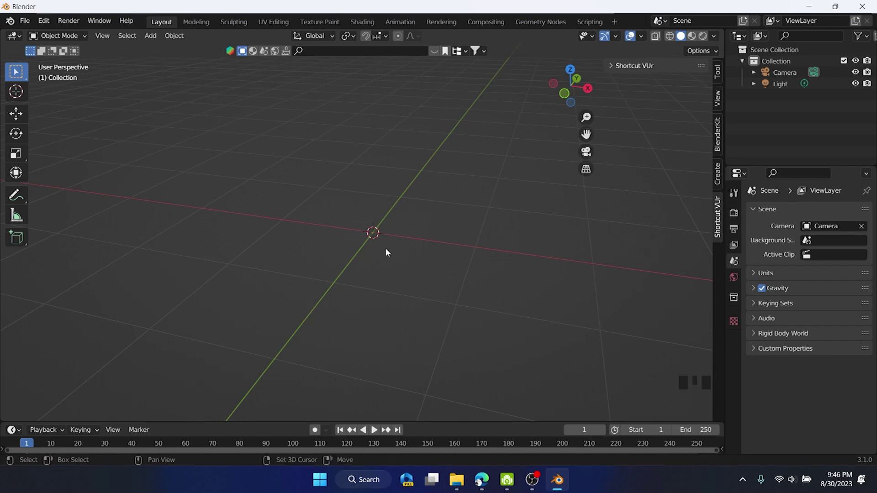
key("shift+a")
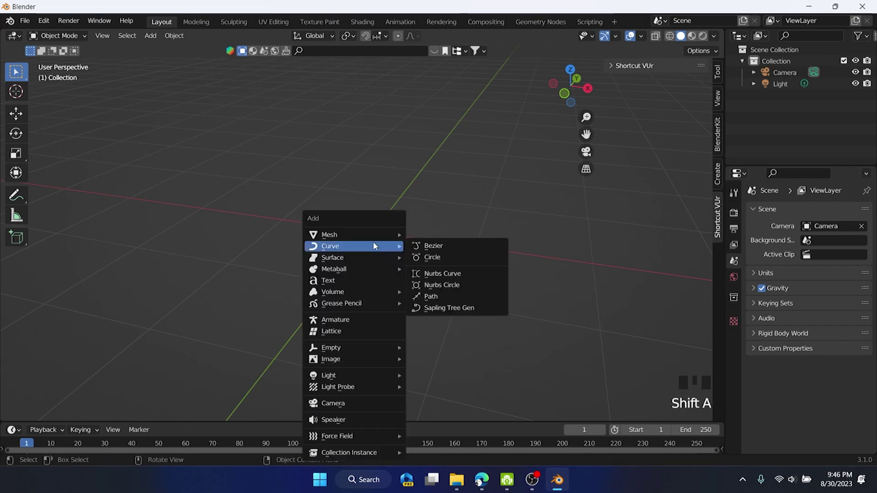
mouse_move(364, 234)
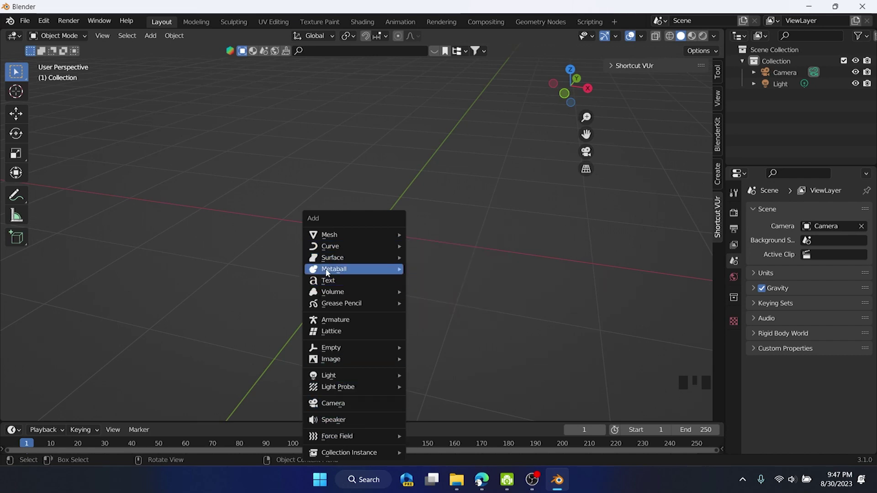
mouse_move(333, 239)
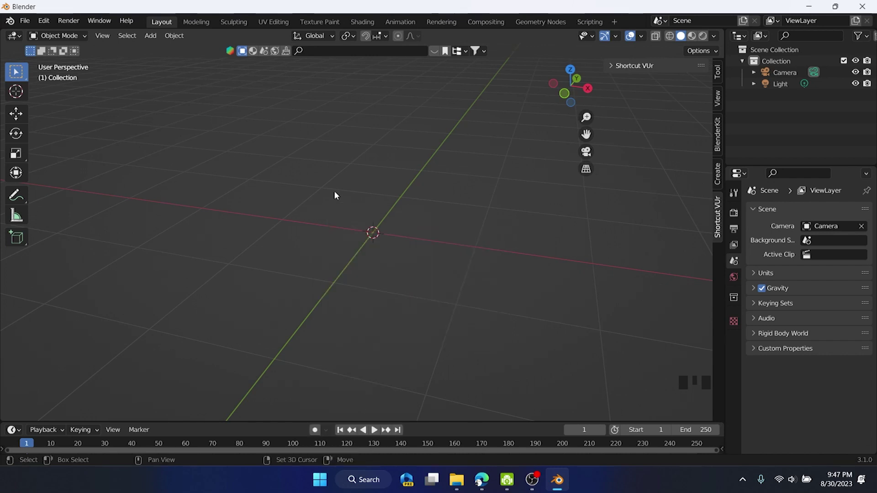
key("shift+a")
mouse_move(335, 192)
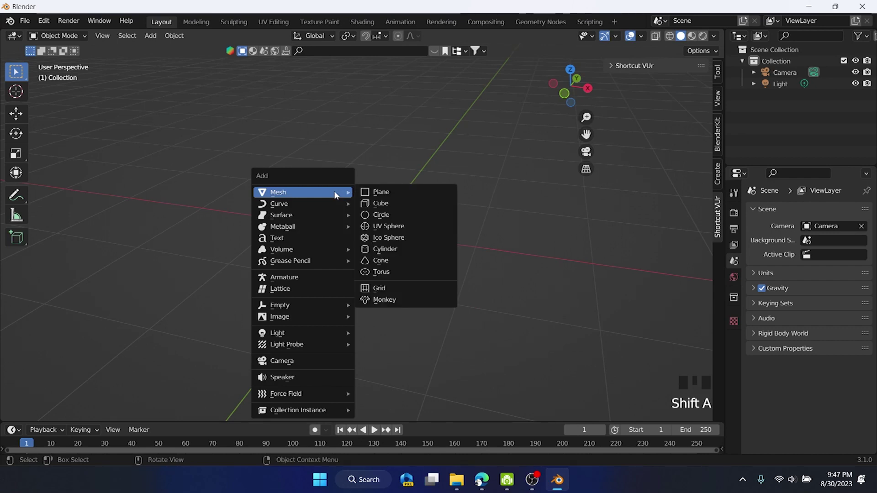
left_click(386, 207)
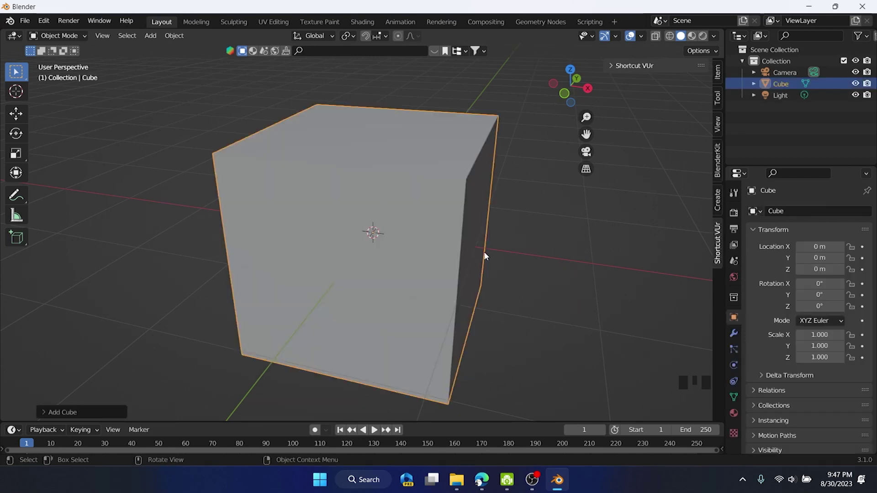
Create a new material on the cube and name it Merah
left_click(513, 239)
scroll(516, 235, "down", 2)
middle_click_drag(520, 231, 494, 227)
scroll(460, 227, "up", 3)
left_click(461, 224)
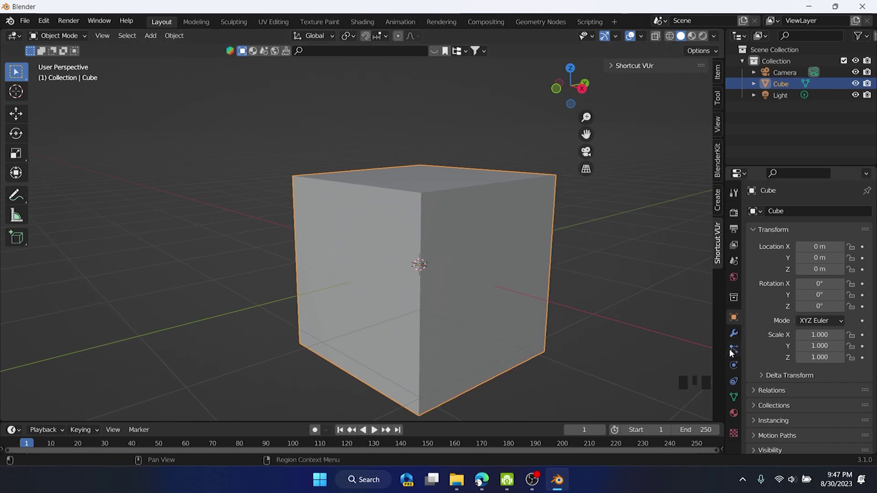
left_click(733, 414)
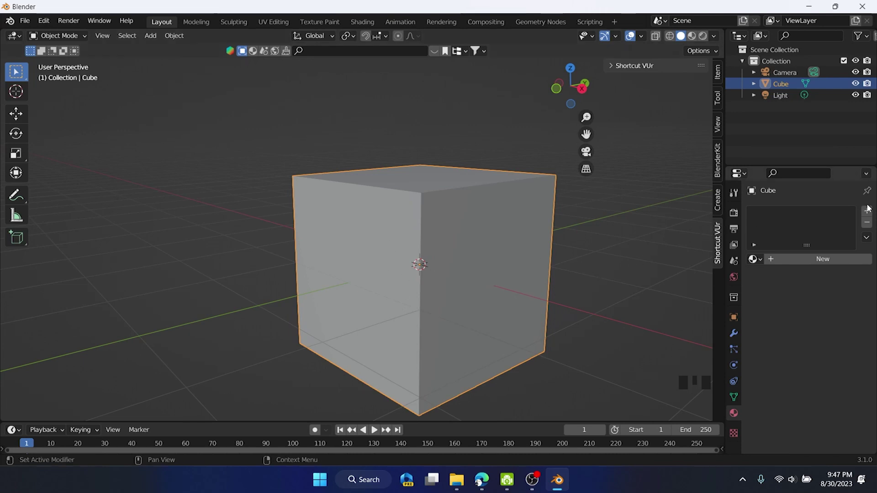
left_click(839, 260)
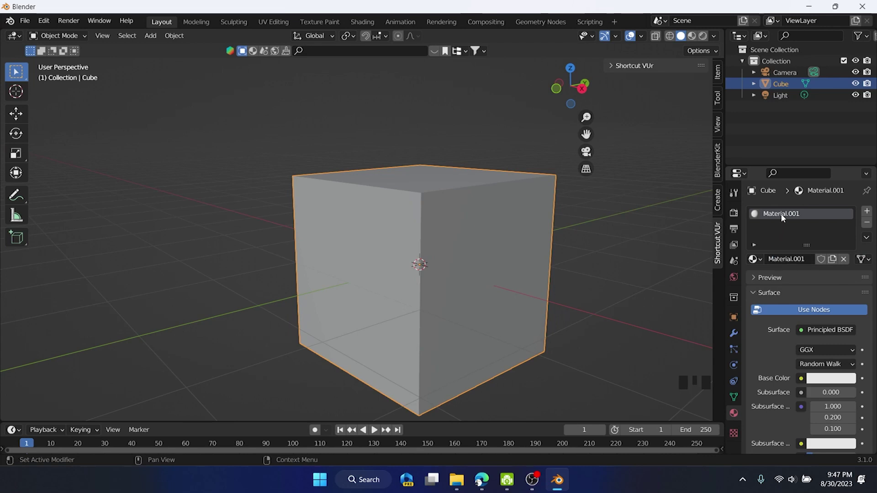
left_click(792, 259)
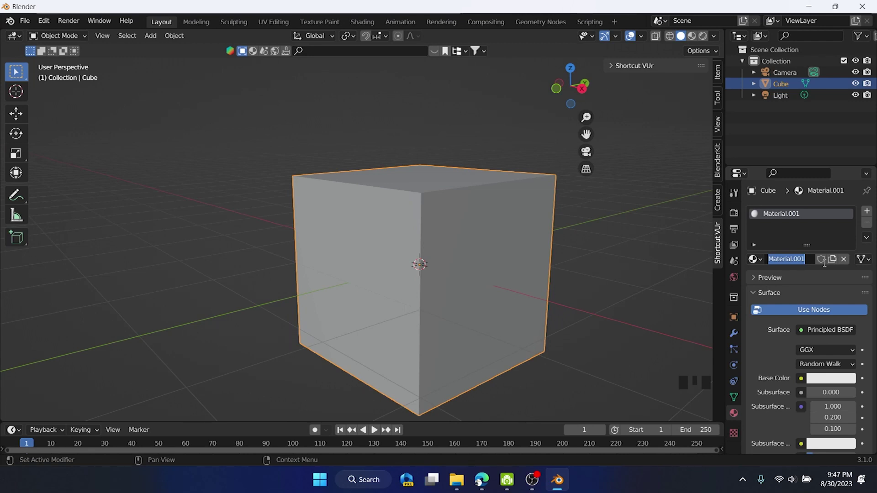
type("Merah")
key("Return")
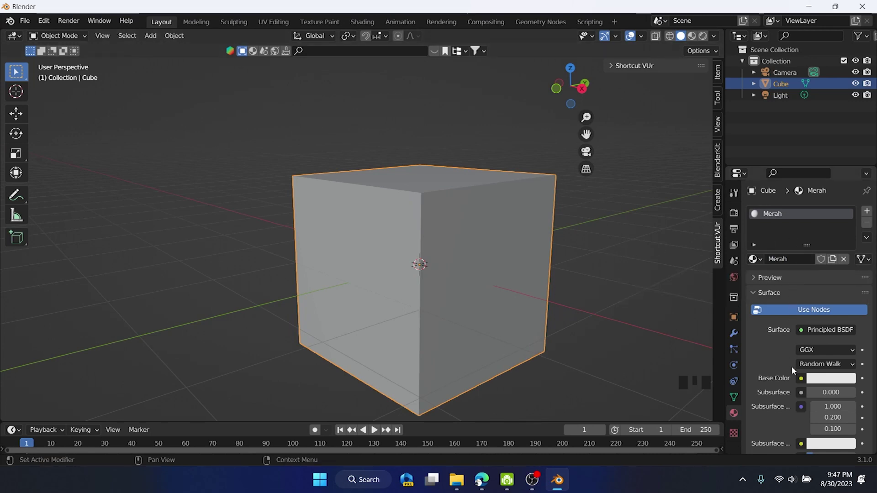
Set the base color of the Merah material to a saturated red
scroll(791, 370, "down", 3)
left_click(819, 325)
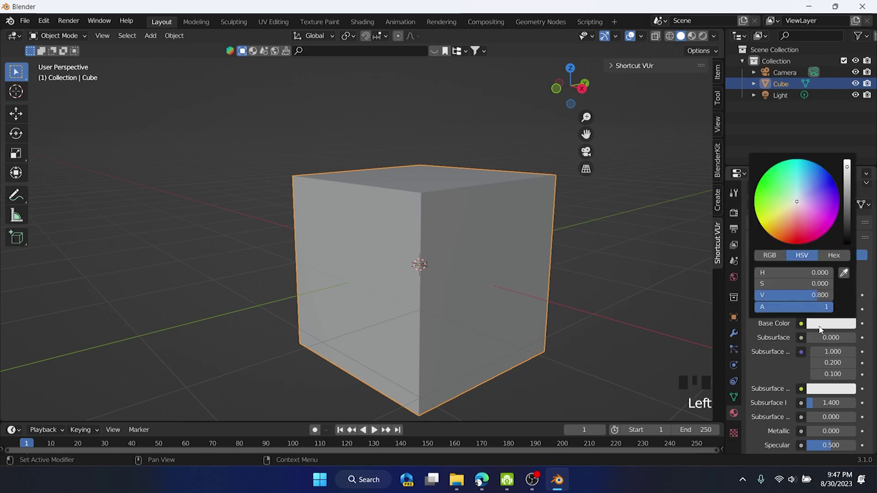
left_click(798, 212)
left_click_drag(794, 284, 822, 283)
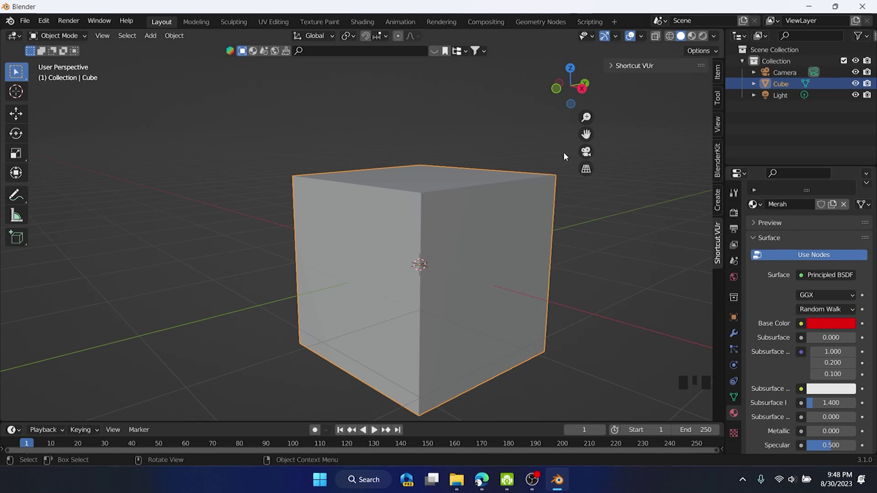
View the red cube in Material Preview shading, deselect it and compare its appearance in Wireframe shading
left_click(691, 37)
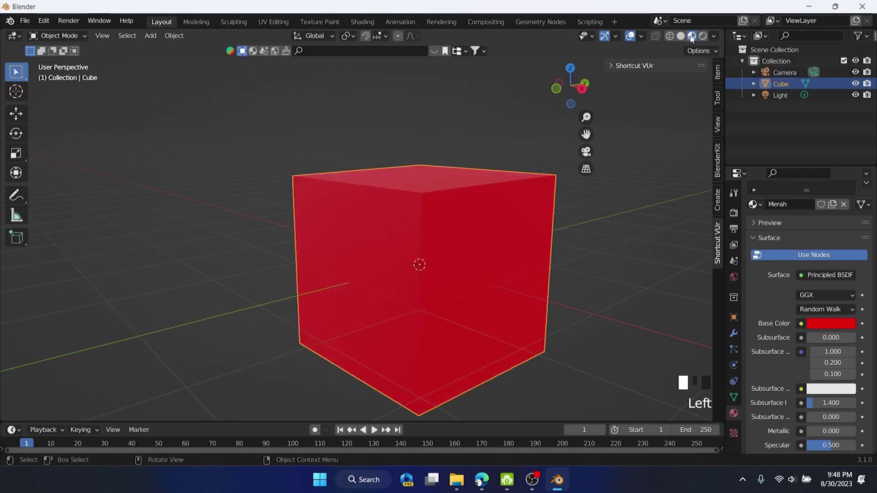
left_click(618, 199)
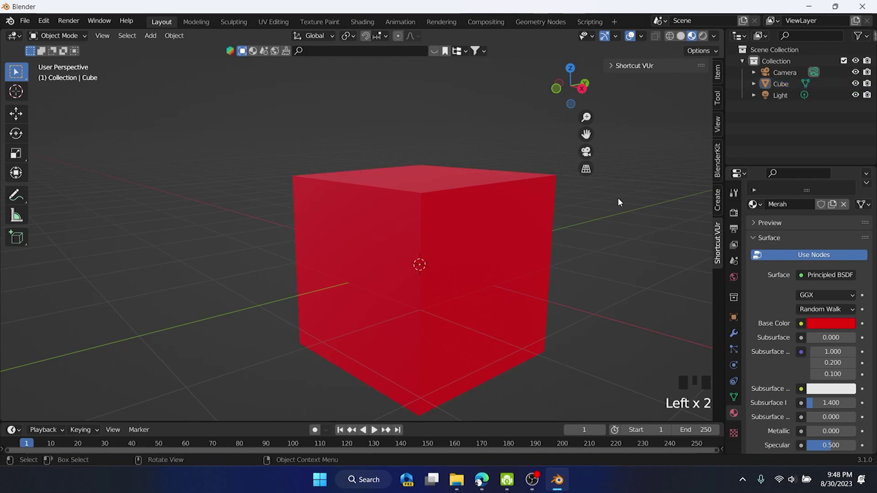
left_click(669, 36)
middle_click_drag(471, 231, 518, 235)
left_click(434, 247)
left_click(464, 254)
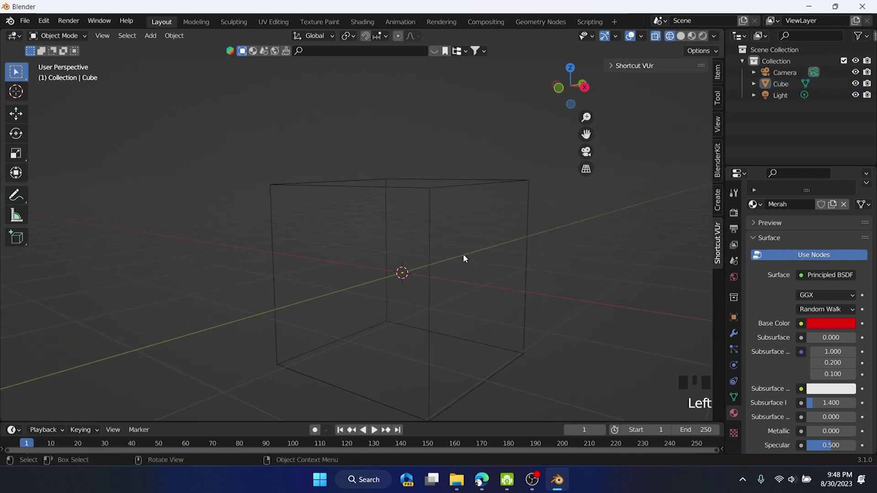
left_click(429, 261)
left_click(554, 221)
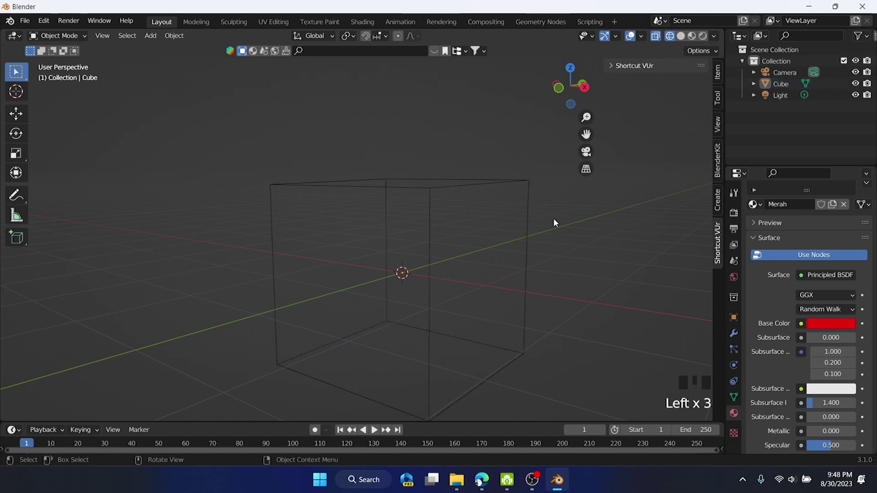
Switch the viewport to Solid shading and examine the cube from several angles and distances, both selected and deselected
left_click(681, 36)
middle_click_drag(576, 192, 562, 207)
scroll(510, 212, "down", 1)
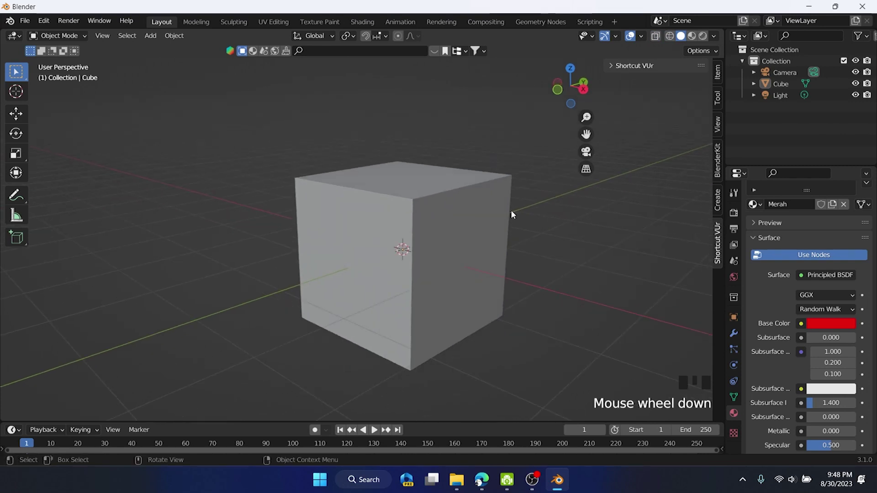
left_click(421, 221)
middle_click_drag(421, 222, 389, 245)
scroll(378, 237, "up", 4)
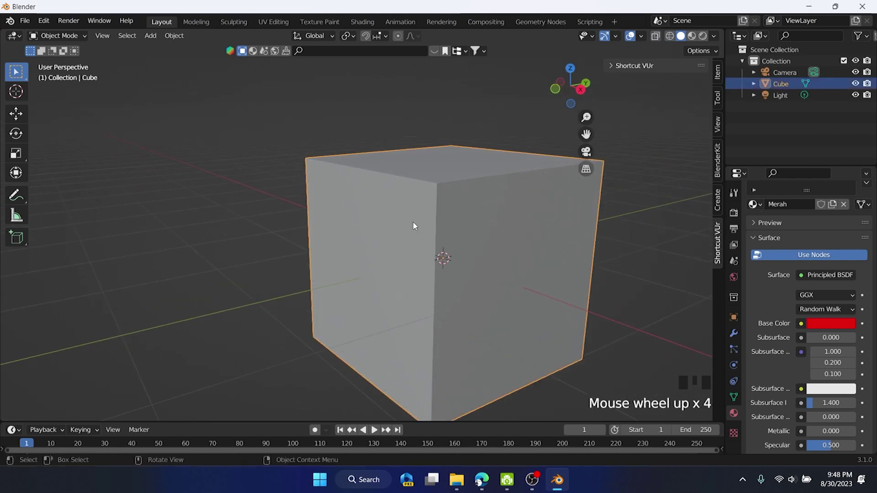
scroll(414, 226, "down", 4)
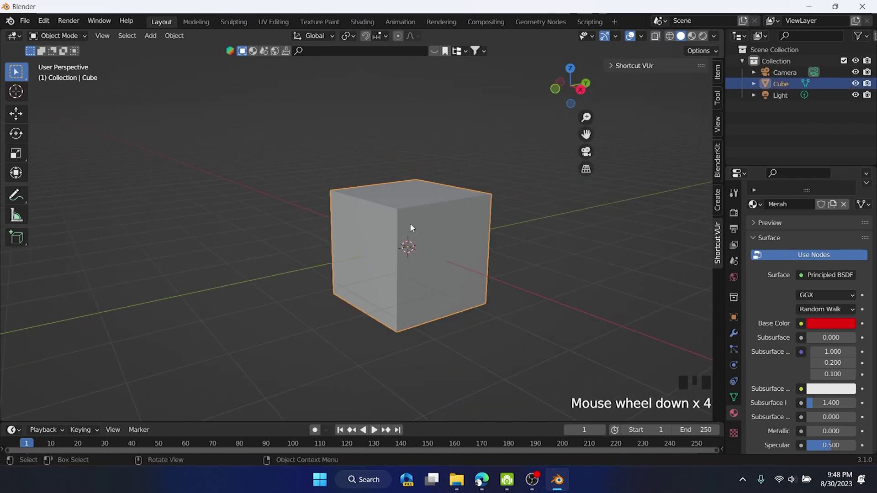
scroll(410, 227, "up", 1)
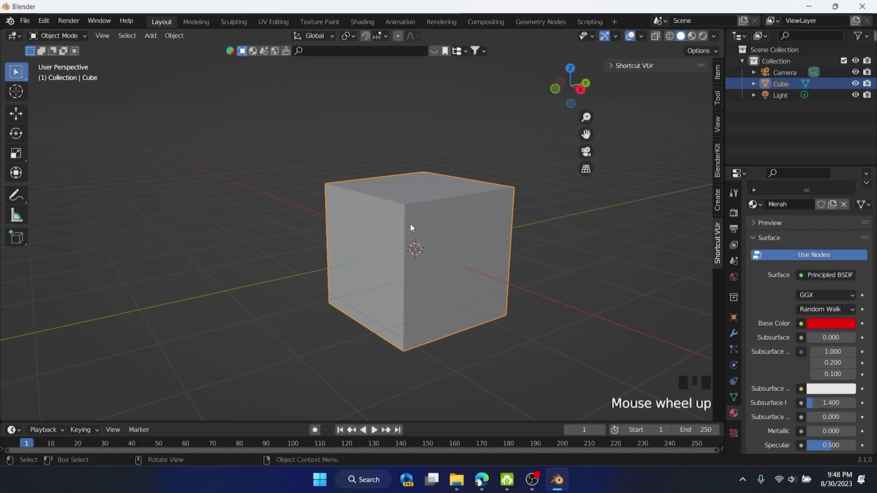
left_click(321, 169)
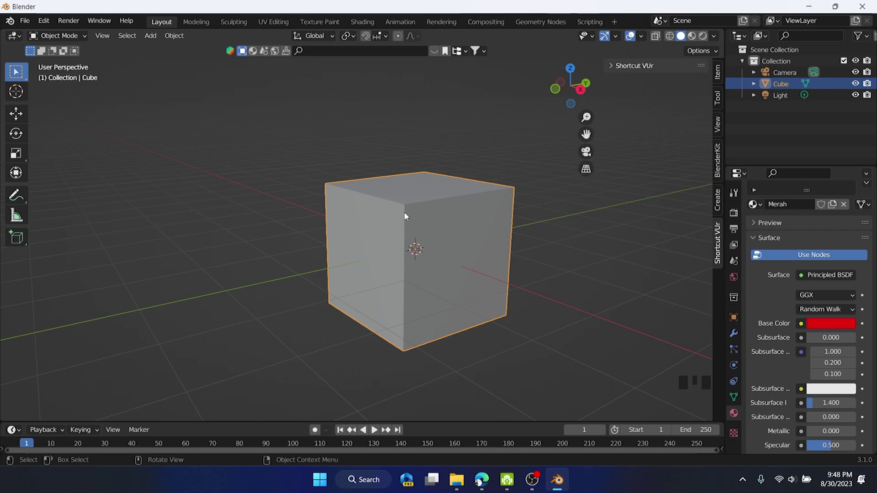
scroll(406, 215, "up", 1)
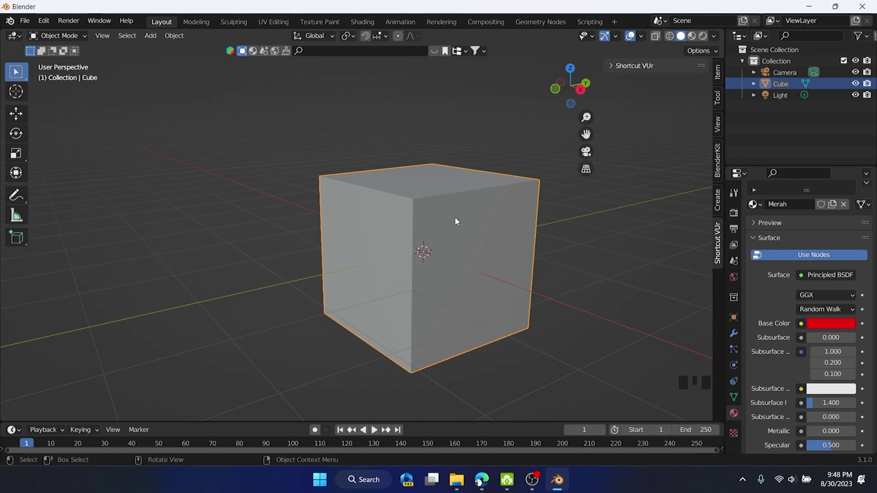
left_click(566, 218)
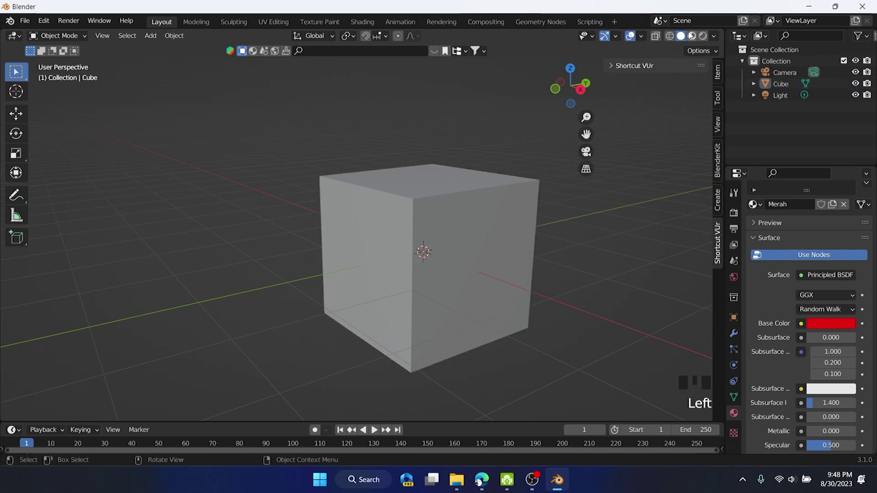
left_click(683, 38)
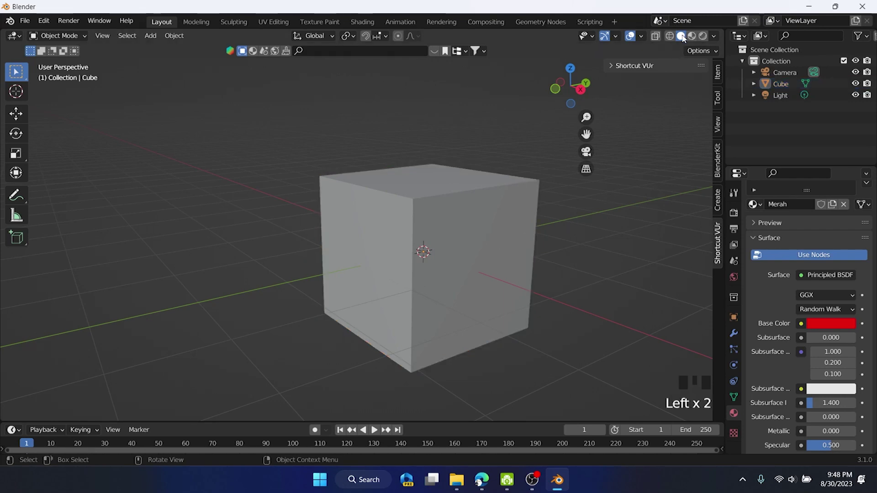
left_click(490, 232)
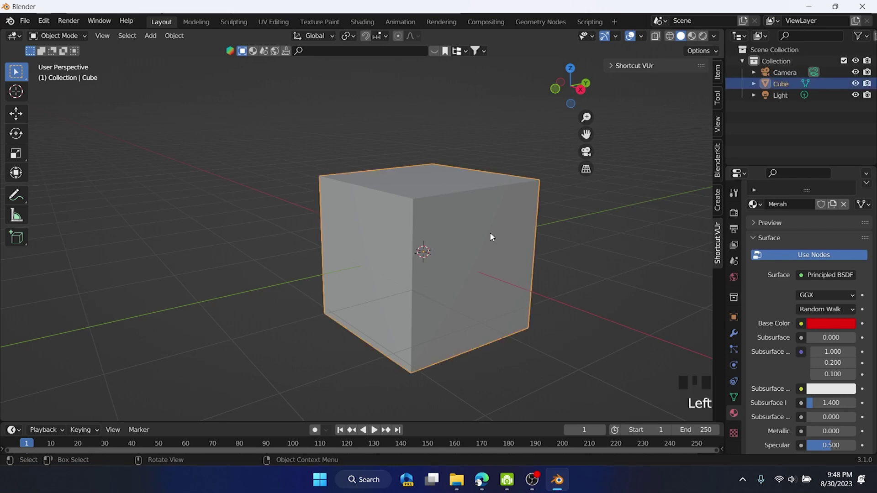
Display the cube's Merah material with Material Preview shading and inspect it up close from another angle
left_click(692, 36)
mouse_move(542, 245)
middle_mouse_down()
mouse_move(522, 259)
mouse_move(581, 210)
mouse_move(478, 199)
mouse_move(477, 229)
mouse_move(455, 249)
middle_mouse_up()
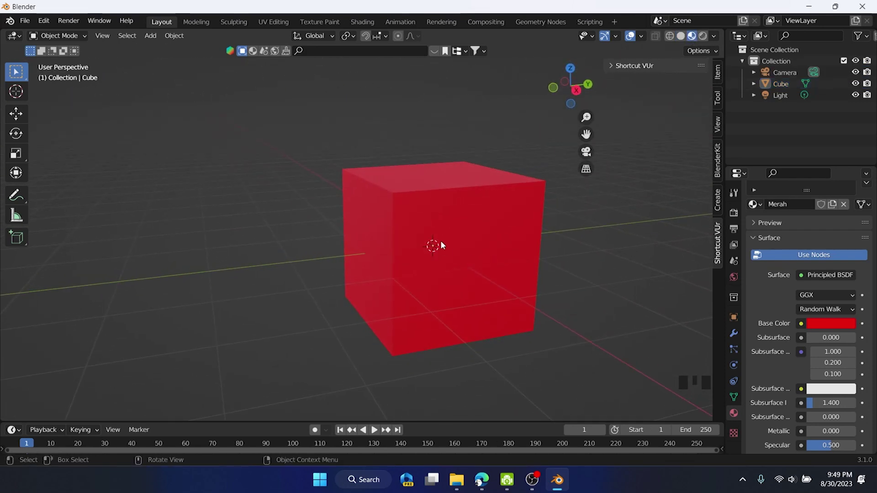
scroll(442, 245, "up", 2)
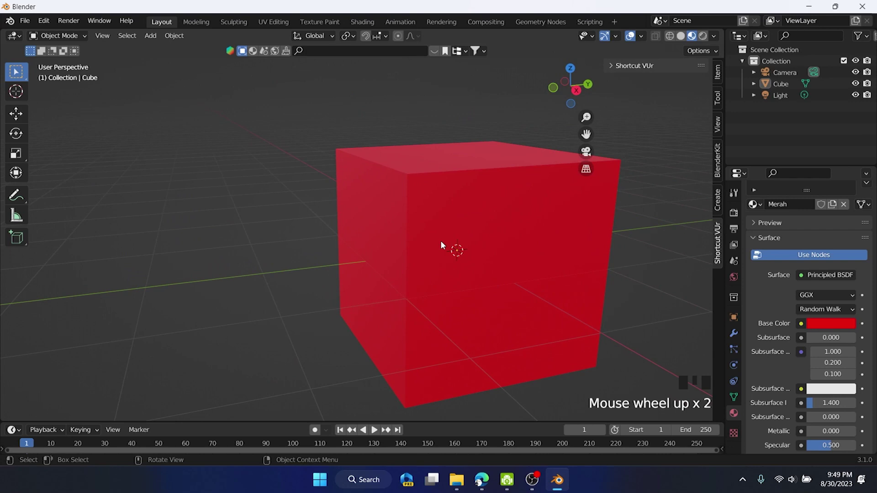
Switch the viewport to Rendered shading and inspect the lit cube from a different angle and distance
left_click(703, 39)
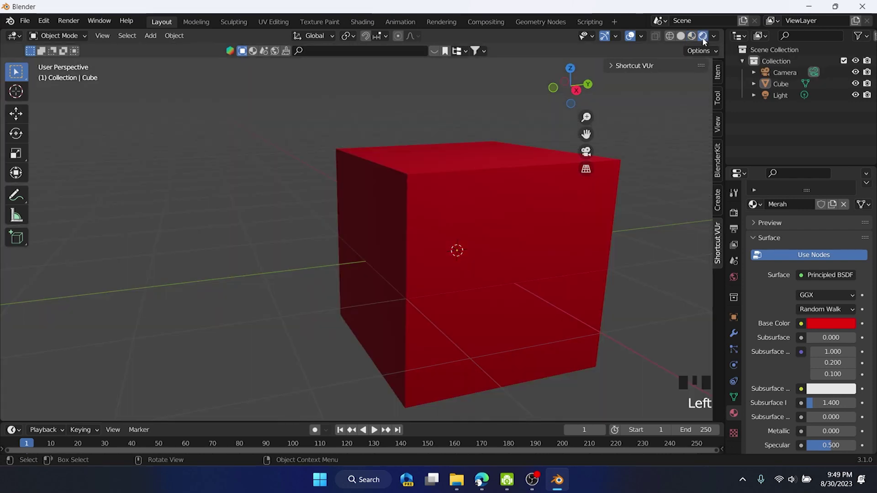
scroll(410, 176, "down", 4)
mouse_move(410, 178)
middle_mouse_down()
mouse_move(442, 202)
mouse_move(402, 194)
mouse_move(419, 203)
mouse_move(379, 210)
middle_mouse_up()
scroll(450, 213, "up", 5)
left_click(706, 37)
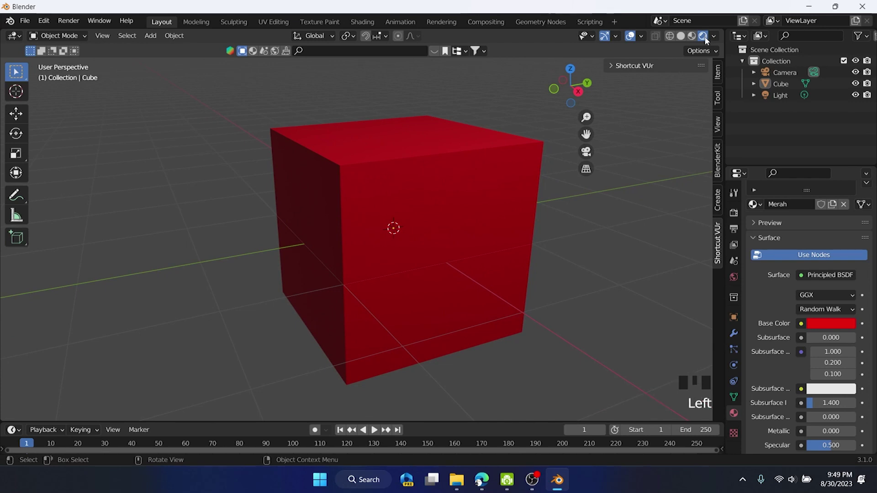
Return the viewport to Solid shading with a lower view of the whole cube
left_click(681, 37)
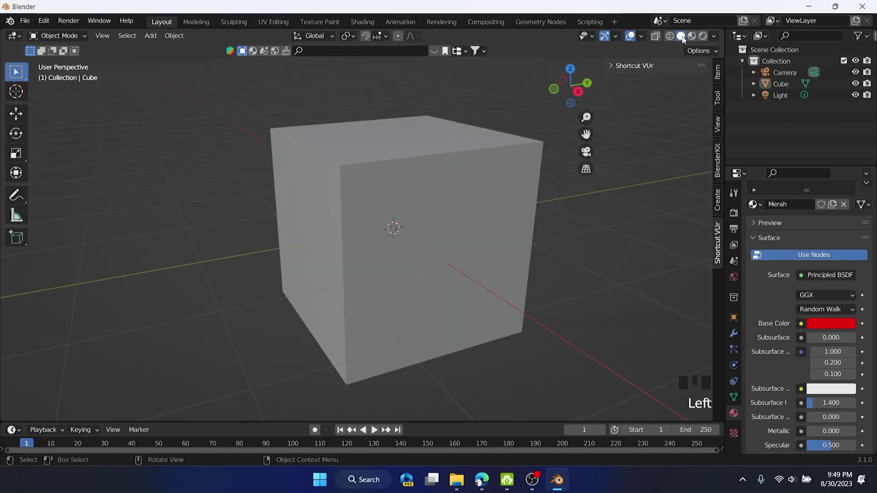
left_click(556, 221)
middle_click_drag(437, 283, 454, 244)
scroll(371, 240, "up", 2)
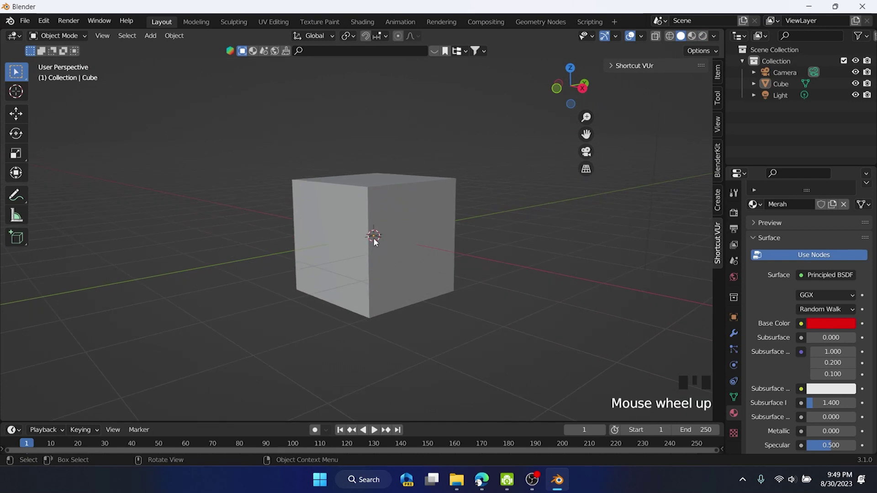
Select the cube and cycle it through Edit Mode, Sculpt Mode and Vertex Paint before returning to Object Mode
left_click(359, 236)
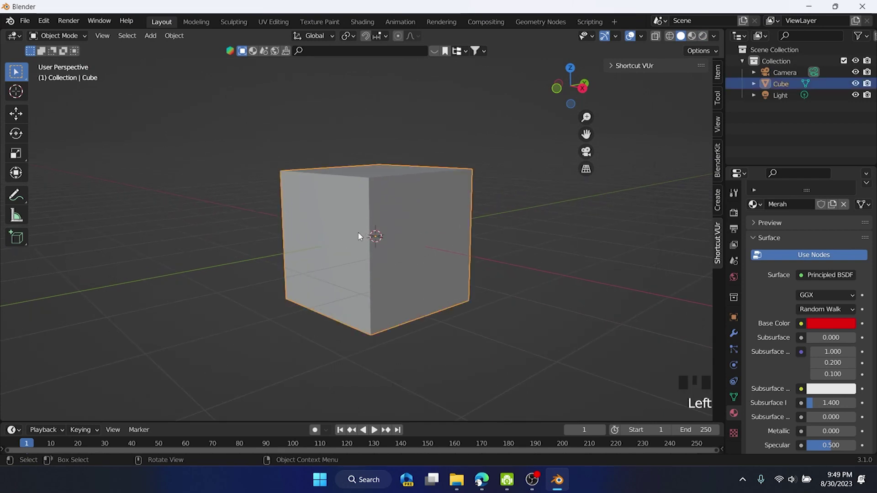
left_click(68, 37)
left_click(74, 40)
left_click(69, 37)
left_click(59, 61)
left_click(67, 35)
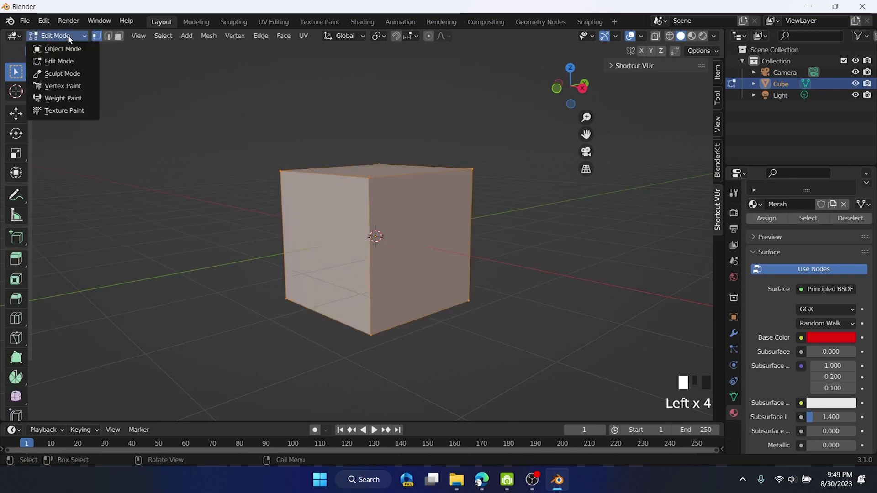
left_click(69, 73)
left_click(69, 37)
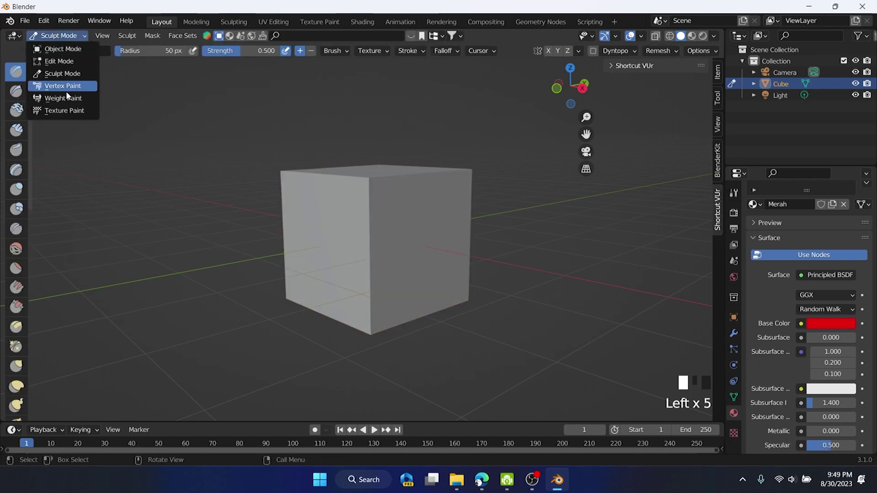
left_click(66, 88)
left_click(68, 36)
left_click(64, 48)
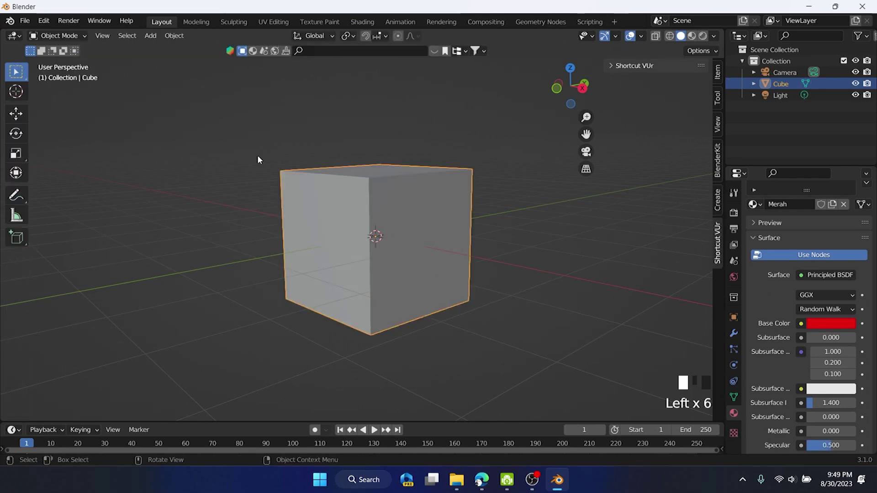
Choose Object Mode as the interaction mode and select the cube in the viewport
left_click(253, 154)
middle_click_drag(263, 144, 337, 182)
scroll(284, 164, "up", 1)
left_click(337, 184)
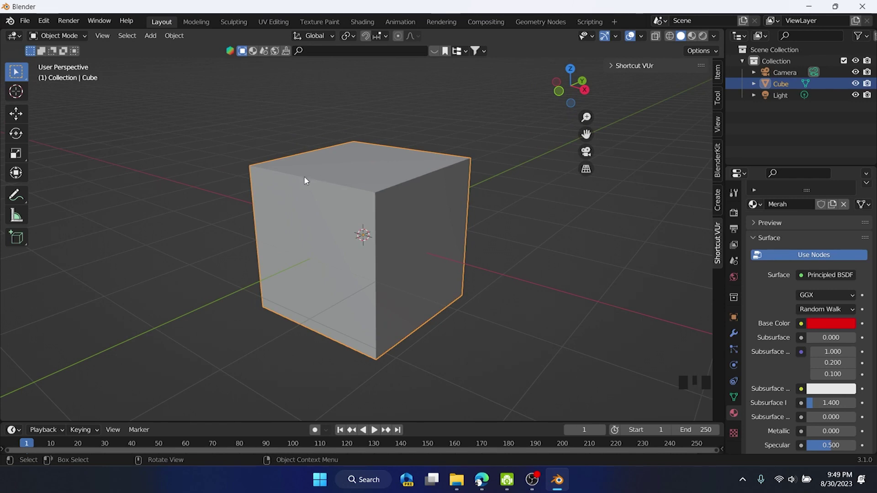
left_click(348, 131)
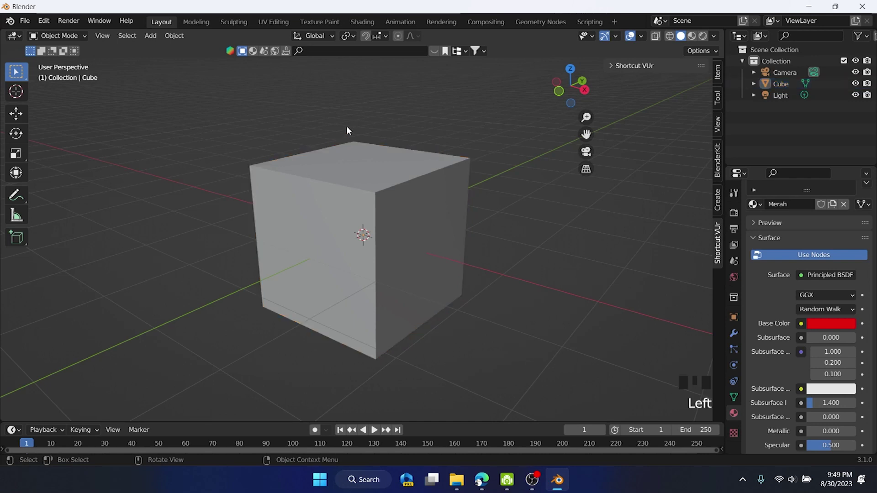
left_click(61, 37)
left_click(69, 49)
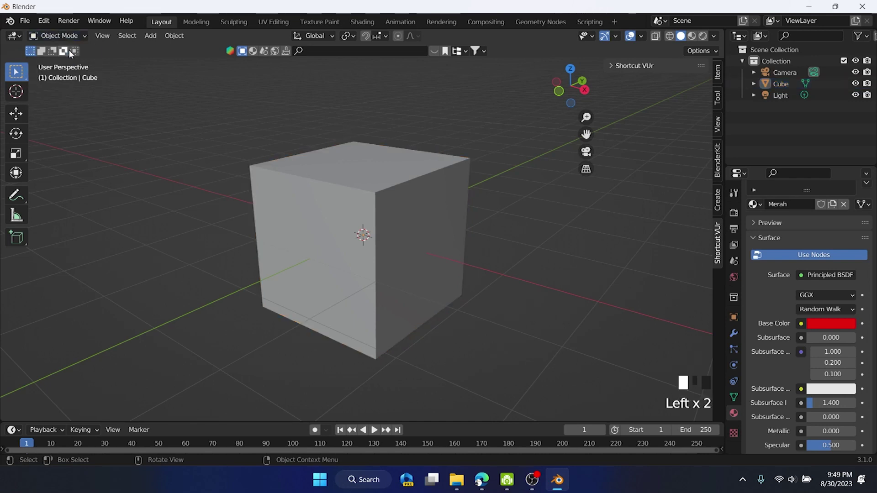
left_click(331, 161)
mouse_move(378, 190)
middle_mouse_down()
mouse_move(388, 195)
mouse_move(391, 186)
middle_mouse_up()
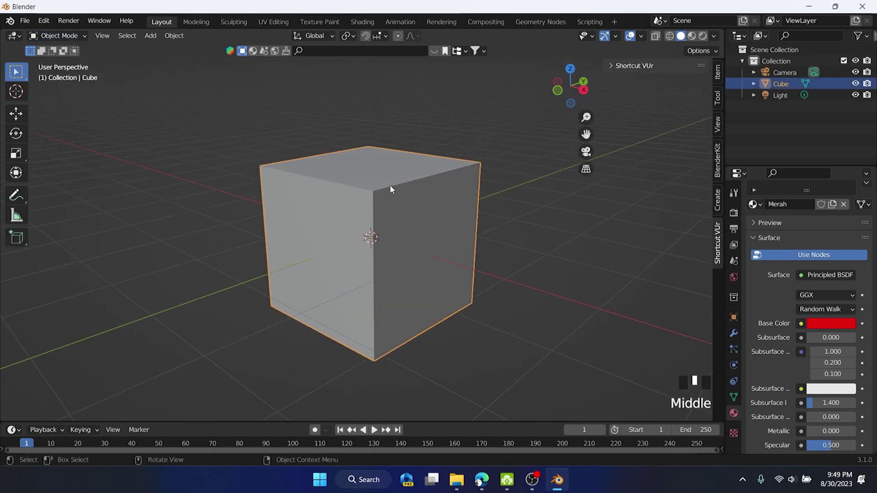
Review the scene hierarchy by selecting the Collection, Camera, Cube and Light entries one after another
left_click(774, 63)
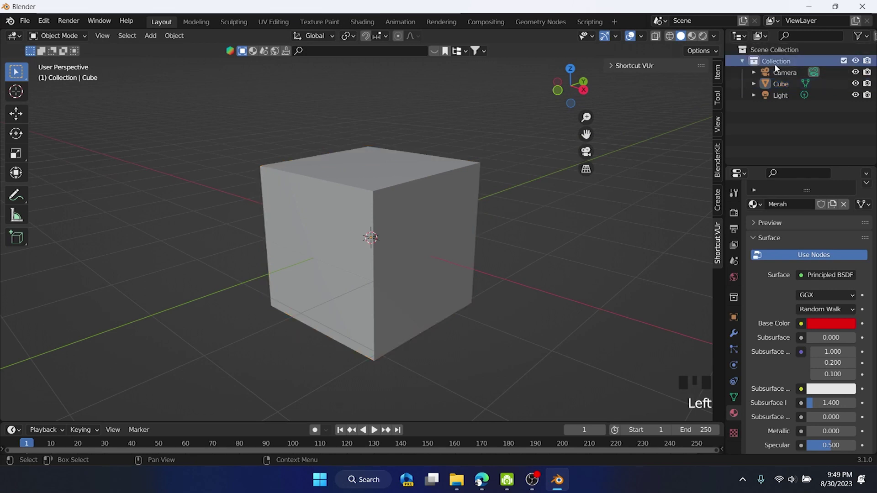
left_click(779, 63)
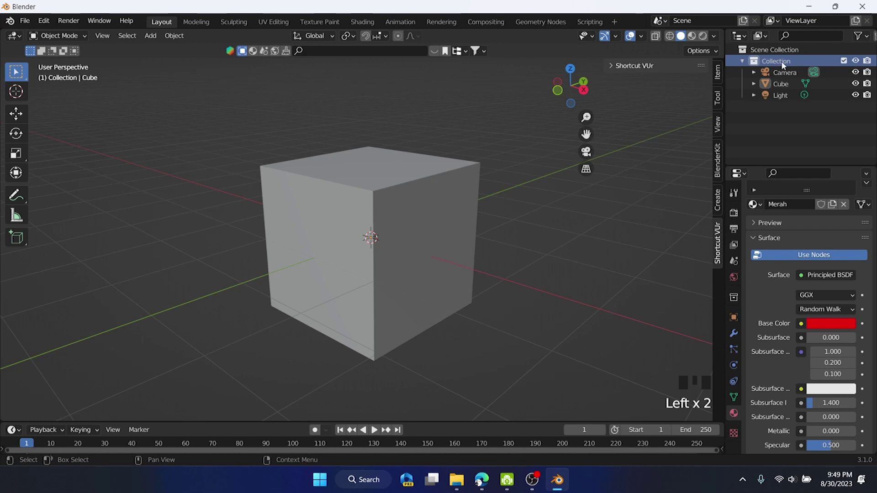
left_click(785, 76)
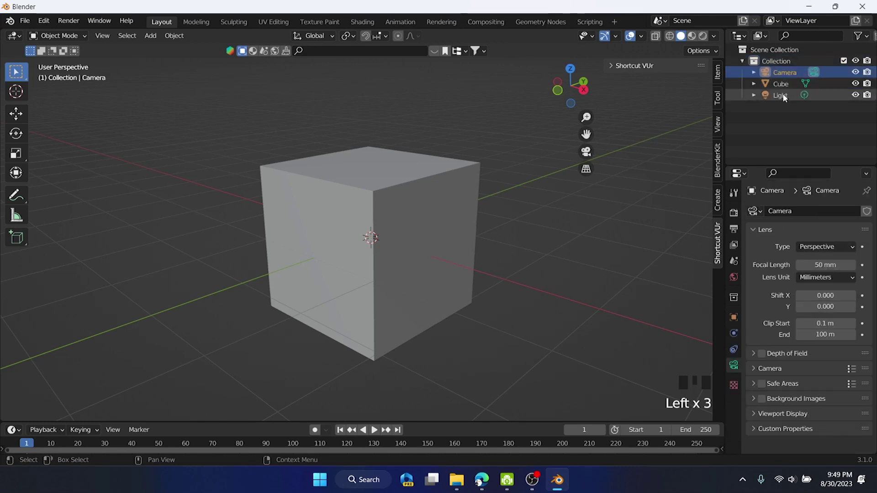
left_click(779, 86)
left_click(782, 96)
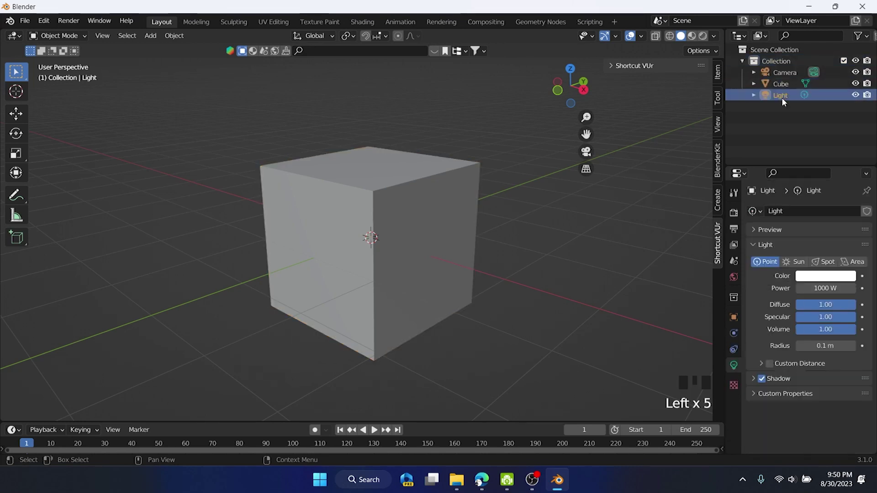
Select the Light entry in the scene hierarchy, then select the cube in the viewport and clear the selection
scroll(522, 201, "down", 6)
scroll(522, 202, "up", 6)
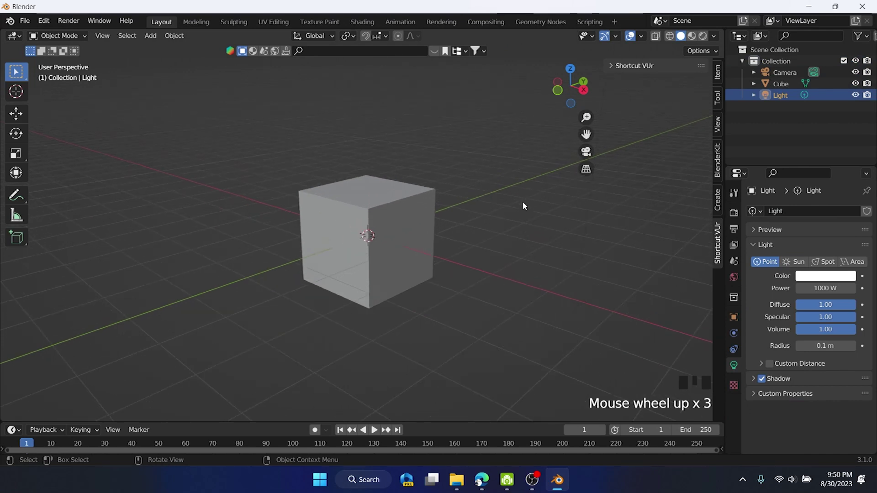
middle_click_drag(523, 202, 519, 203)
left_click(788, 130)
left_click(780, 96)
left_click(480, 226)
left_click(448, 217)
left_click(542, 199)
Add a cylinder mesh at the 3D cursor inside the cube and select its entry in the scene hierarchy
scroll(541, 197, "down", 3)
middle_click_drag(541, 201, 463, 228, "shift")
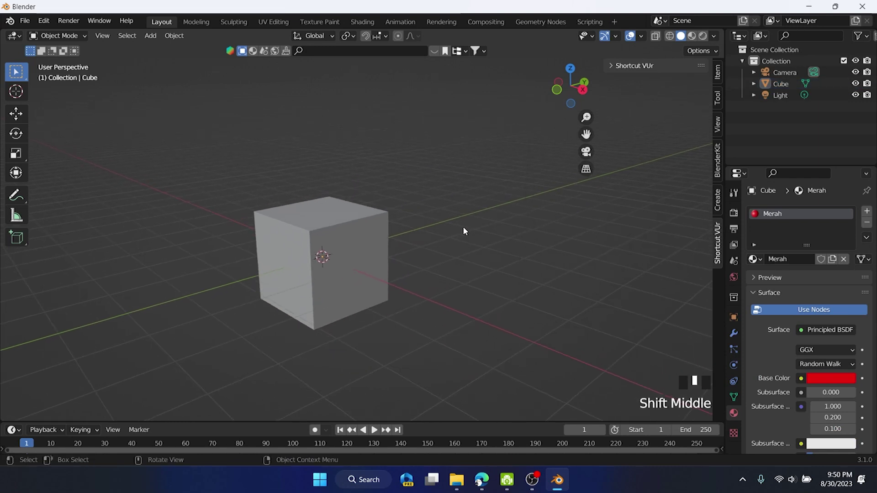
key("shift+a")
mouse_move(463, 230)
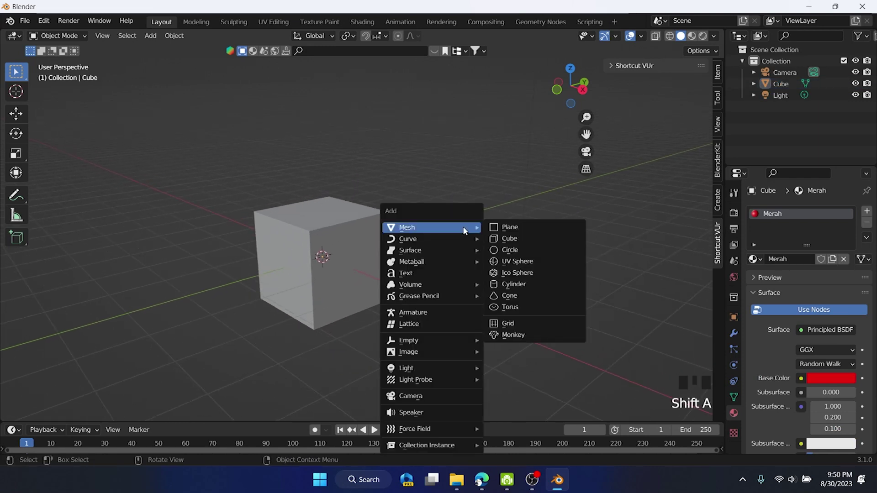
left_click(519, 288)
left_click(788, 85)
left_click(787, 95)
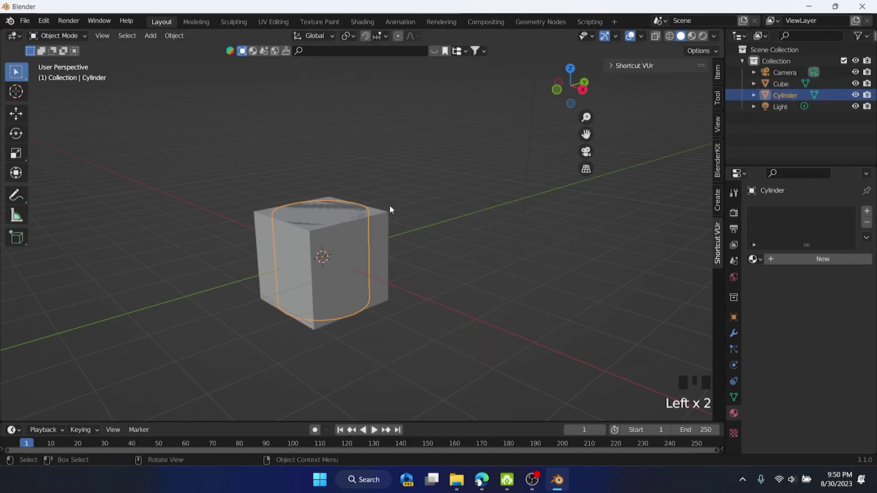
Move the cylinder out of the cube along the X axis so it stands beside it
left_click(15, 119)
left_click_drag(348, 268, 499, 228)
left_click(498, 228)
middle_click_drag(499, 228, 290, 264)
scroll(398, 277, "up", 4)
scroll(319, 268, "down", 3)
left_click(397, 264)
middle_click_drag(434, 261, 415, 260)
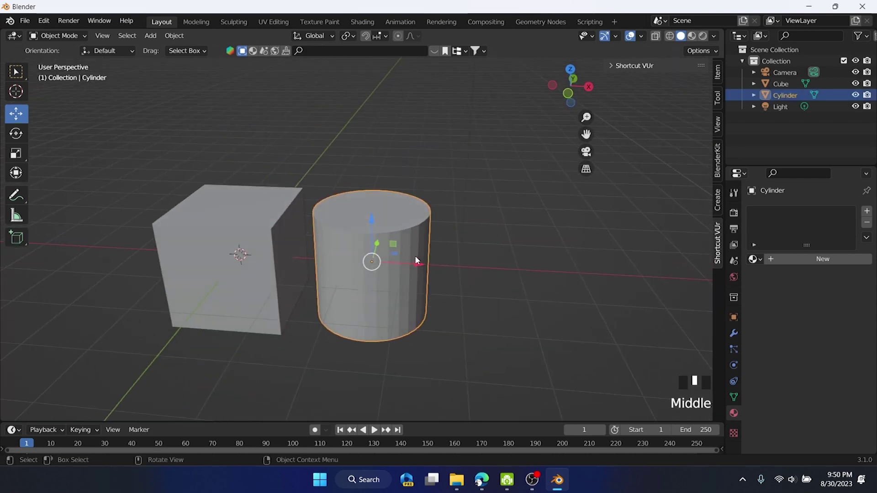
Examine the cylinder's faceted side and top next to the cube, toggling its selection
left_click(476, 229)
middle_click_drag(458, 236, 436, 248)
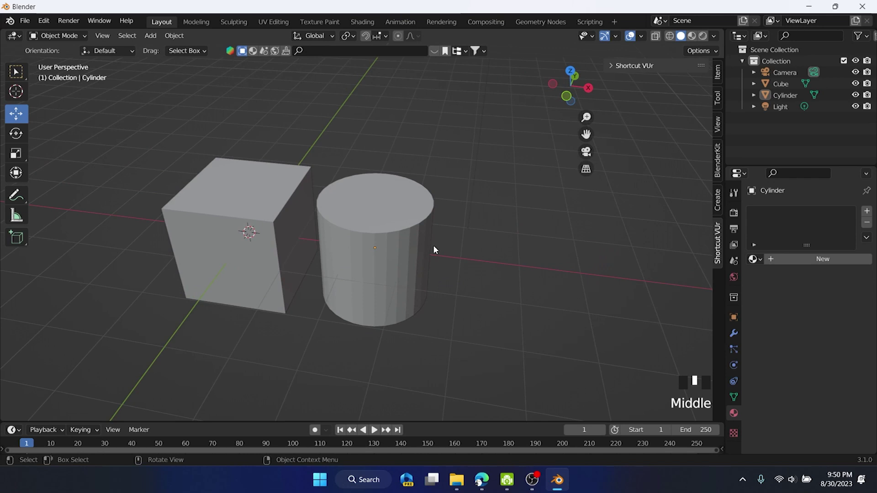
left_click(403, 252)
scroll(382, 283, "up", 5)
middle_click_drag(382, 282, 321, 300)
middle_click_drag(424, 267, 449, 291)
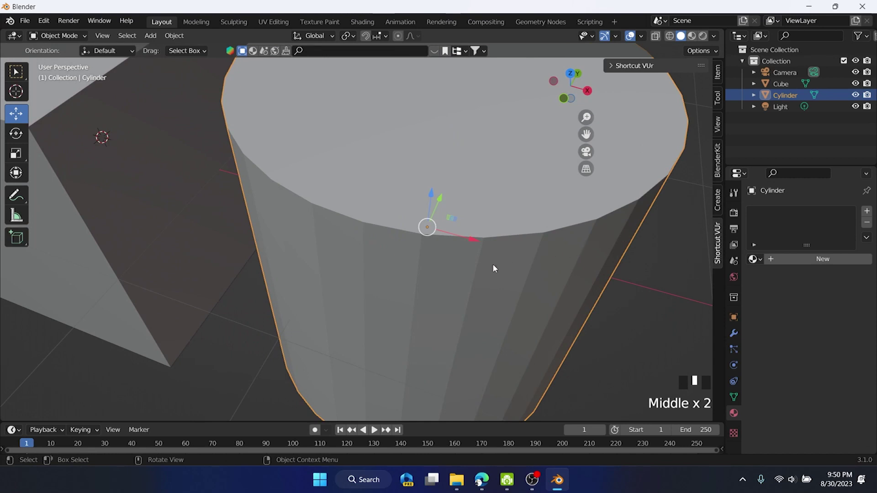
scroll(317, 256, "down", 3)
middle_click_drag(317, 257, 280, 245, "shift")
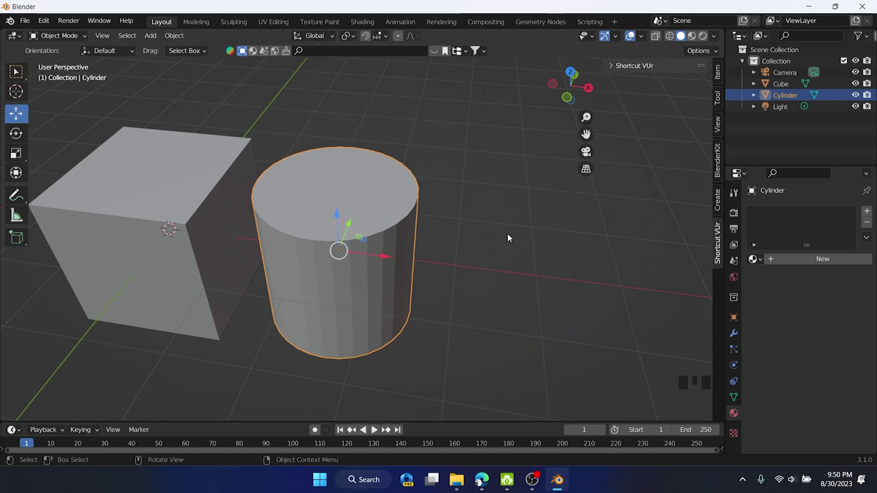
left_click(396, 252)
left_click(453, 241)
middle_click_drag(368, 286, 342, 267)
scroll(356, 283, "down", 3)
scroll(342, 267, "up", 1)
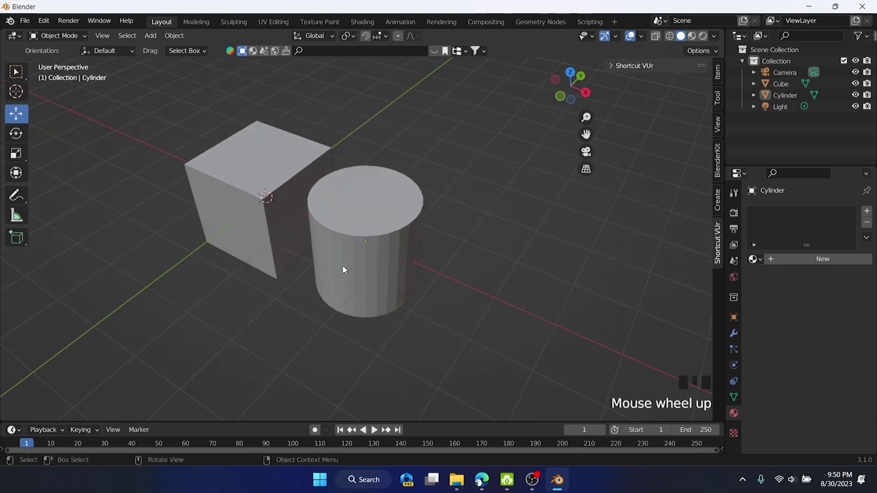
left_click(447, 254)
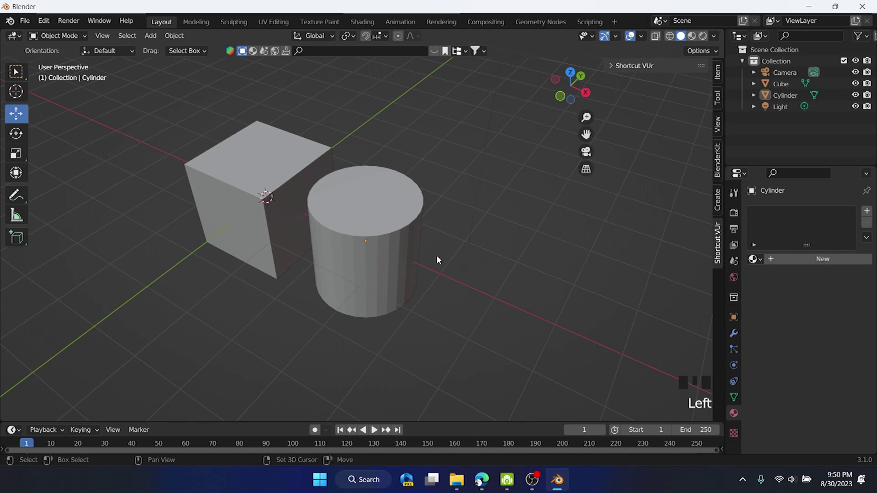
Place the 3D cursor on the empty area beside the first cylinder and add a second cylinder mesh there
key("shift+a")
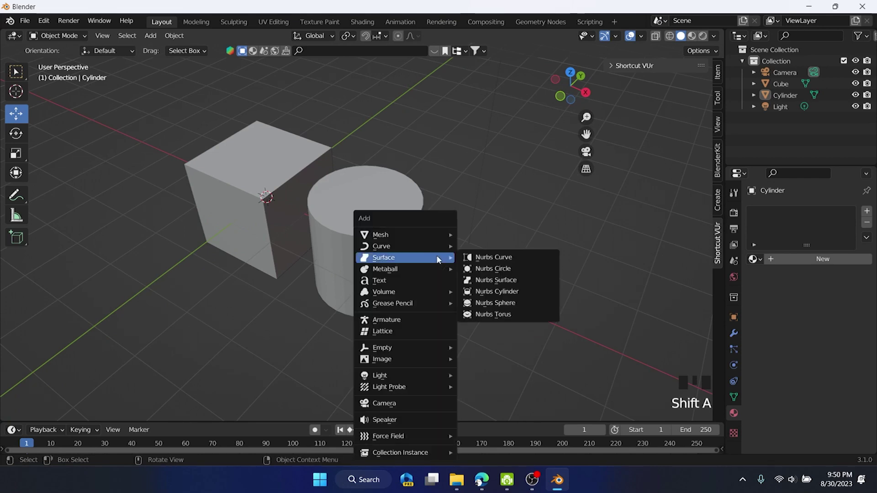
left_click(426, 213)
left_click(15, 92)
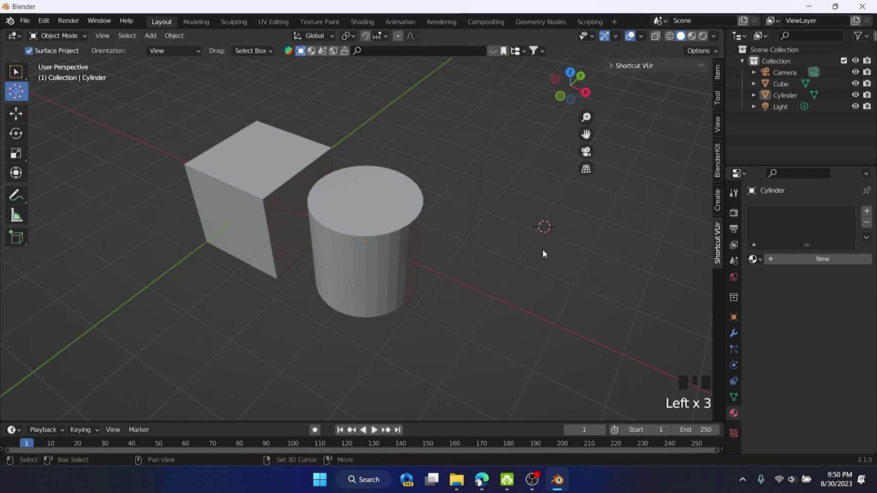
scroll(415, 270, "up", 3)
middle_click_drag(415, 270, 362, 274)
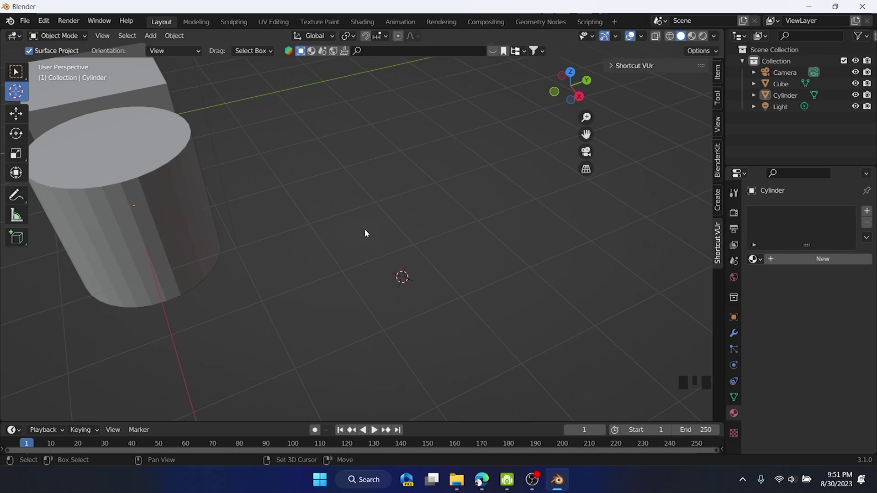
key("shift+a")
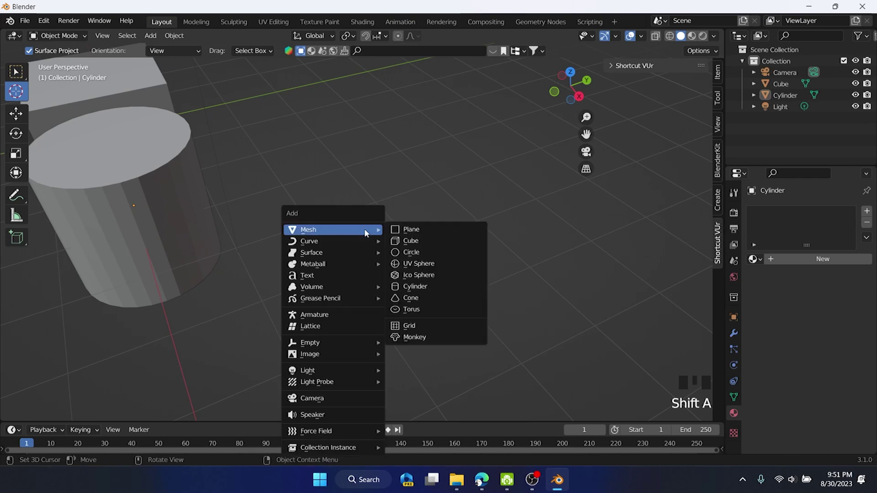
left_click(414, 285)
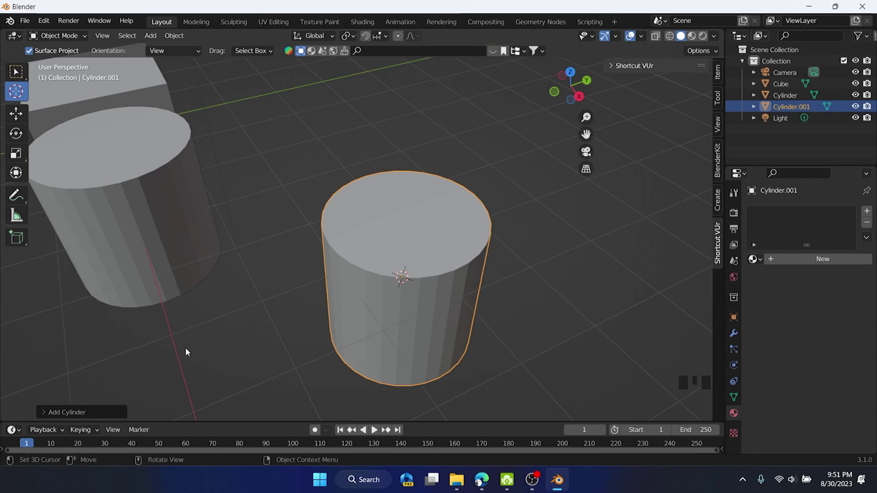
Expand the Add Cylinder settings and raise the new cylinder's vertex count to 183
left_click(66, 412)
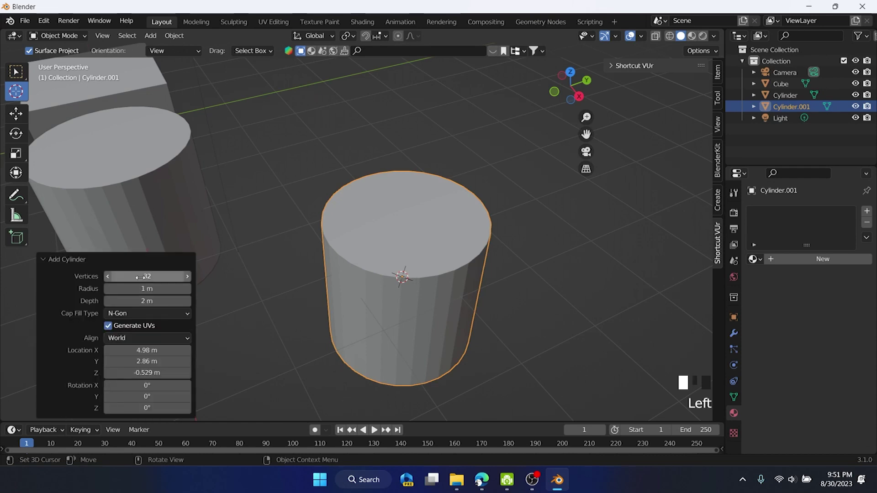
left_click_drag(140, 277, 217, 286)
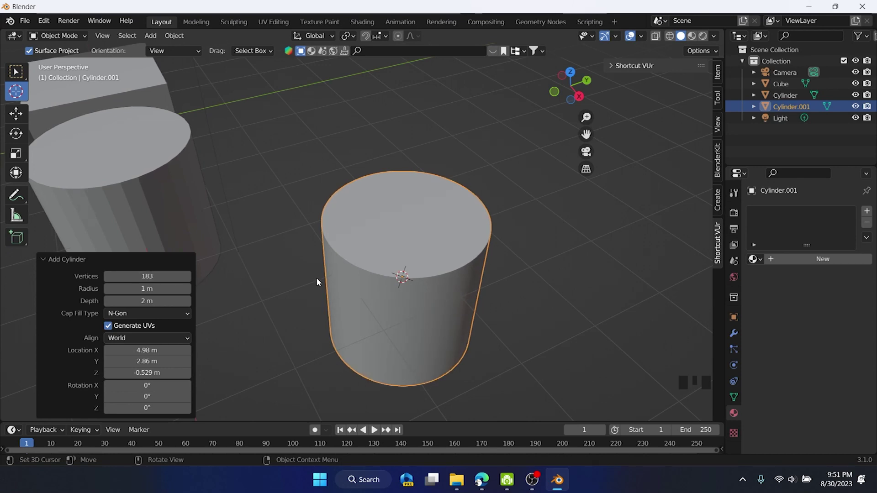
scroll(356, 297, "up", 7)
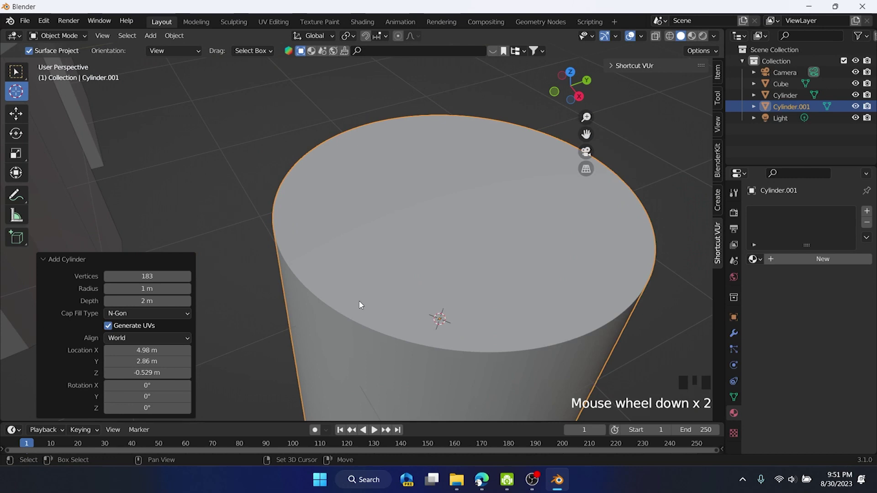
middle_click_drag(360, 305, 289, 293, "shift")
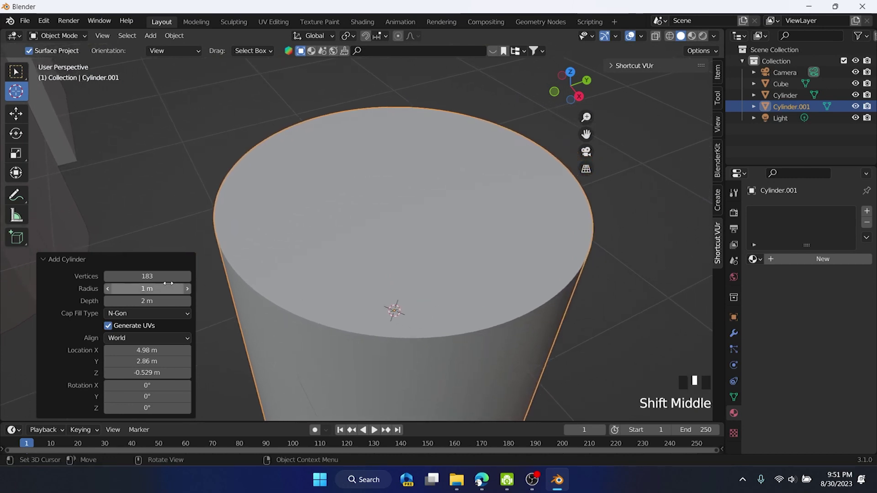
Reduce the new cylinder's vertex count to 67 and finally to 25
left_click_drag(161, 279, 161, 279)
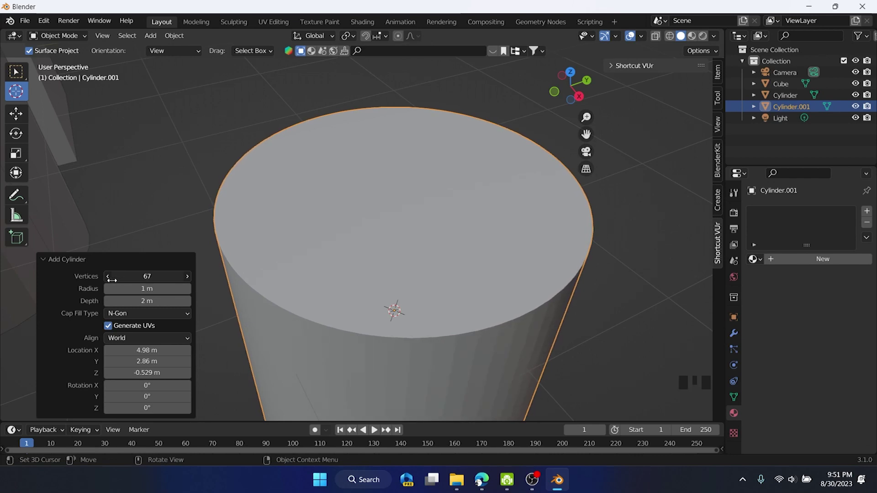
mouse_move(134, 277)
left_mouse_down()
mouse_move(119, 277)
mouse_move(137, 277)
left_mouse_up()
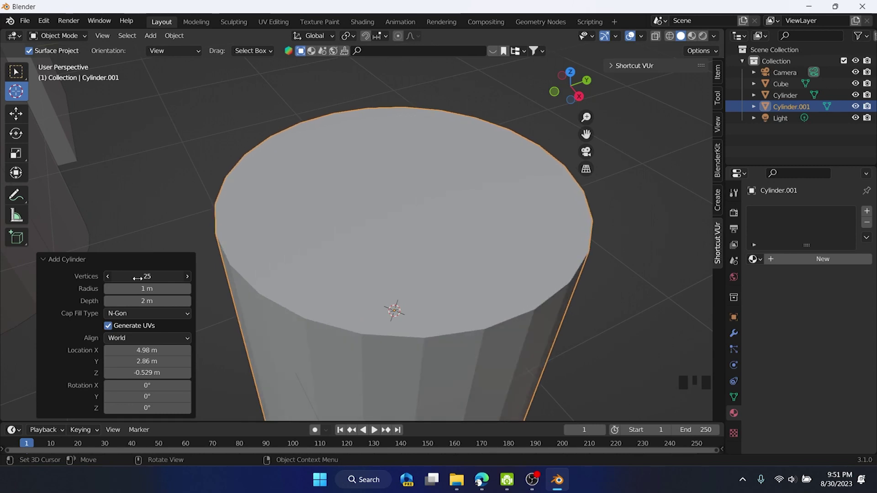
scroll(363, 265, "down", 4)
left_click(175, 275)
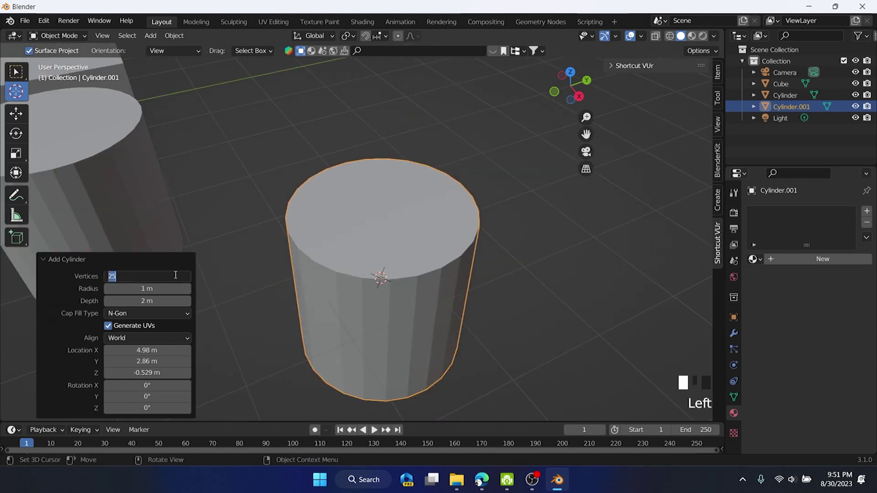
key("Return")
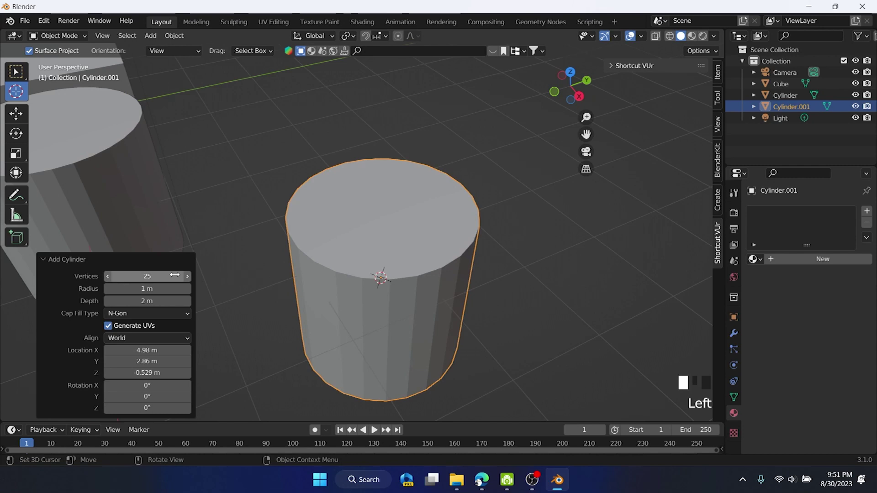
Set the new cylinder's radius to 1 m and its depth to 1 m
left_click_drag(147, 291, 152, 289)
left_click(152, 288)
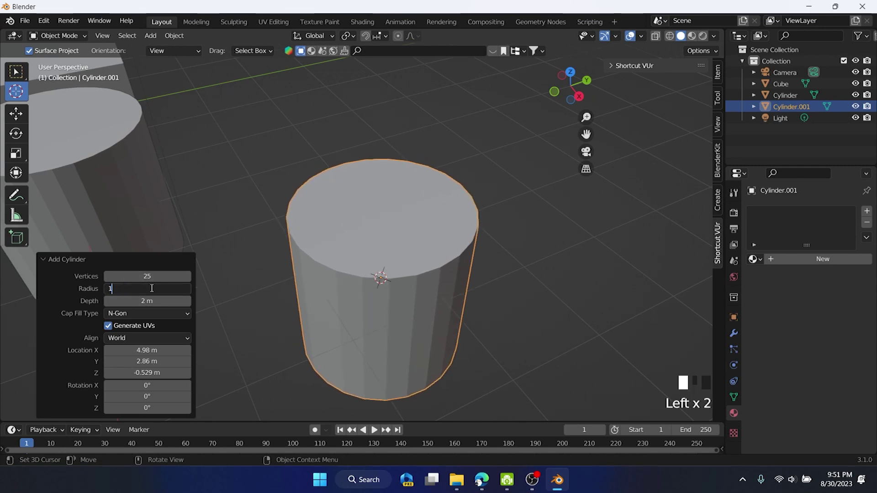
key("Return")
mouse_move(148, 301)
left_mouse_down()
mouse_move(140, 304)
mouse_move(168, 321)
mouse_move(151, 300)
left_mouse_up()
left_click(146, 300)
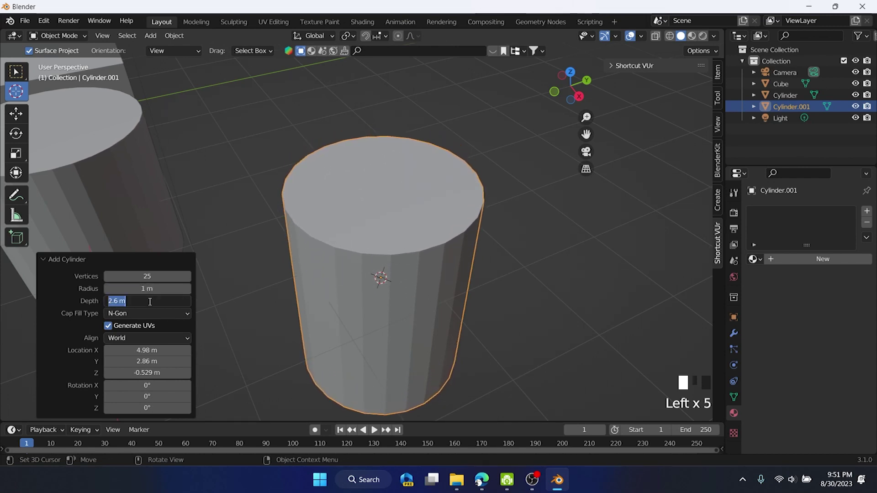
type("1")
key("Return")
scroll(382, 323, "down", 3)
middle_click_drag(382, 322, 347, 304)
scroll(347, 303, "up", 4)
Place the 3D cursor beyond the short cylinder, switch to the Select Box tool and select that cylinder
left_click(464, 223)
scroll(464, 289, "up", 3)
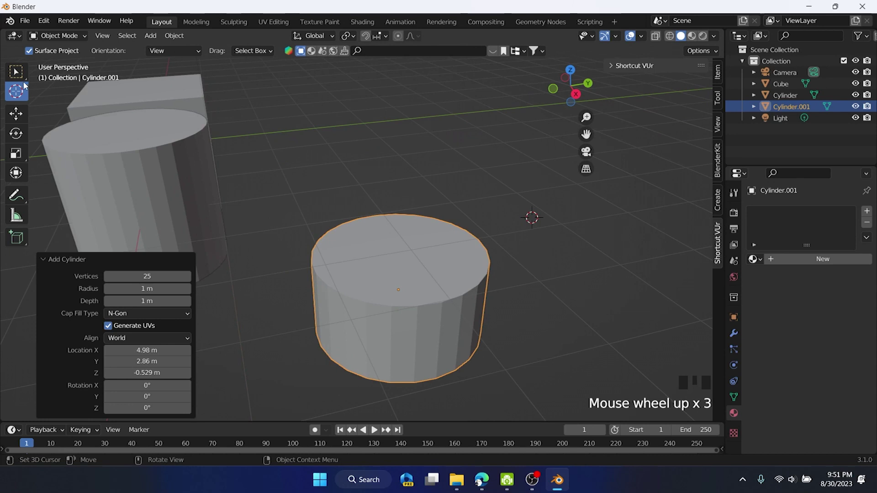
left_click(16, 72)
left_click(357, 189)
left_click(393, 308)
middle_click_drag(393, 308, 347, 325)
scroll(397, 335, "up", 2)
scroll(322, 324, "down", 2)
scroll(329, 302, "up", 2)
Apply Shade Smooth to the short cylinder
right_click(345, 328)
left_click(475, 269)
left_click(364, 261)
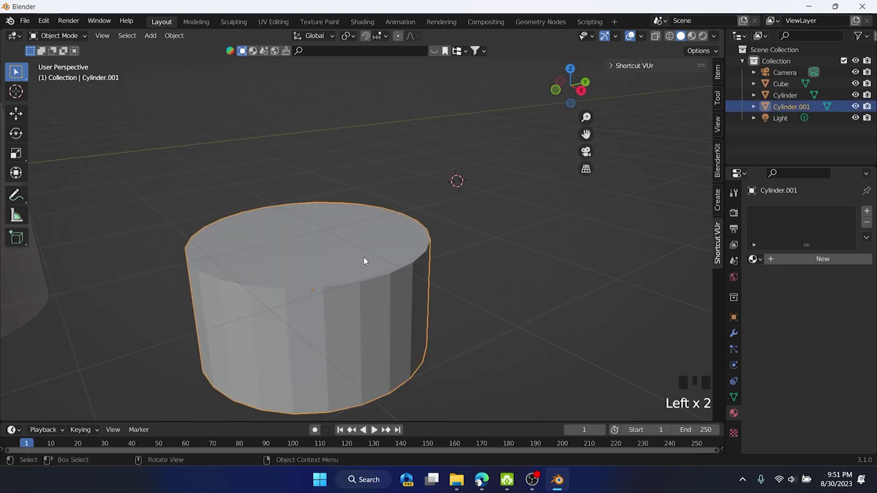
scroll(364, 261, "down", 2)
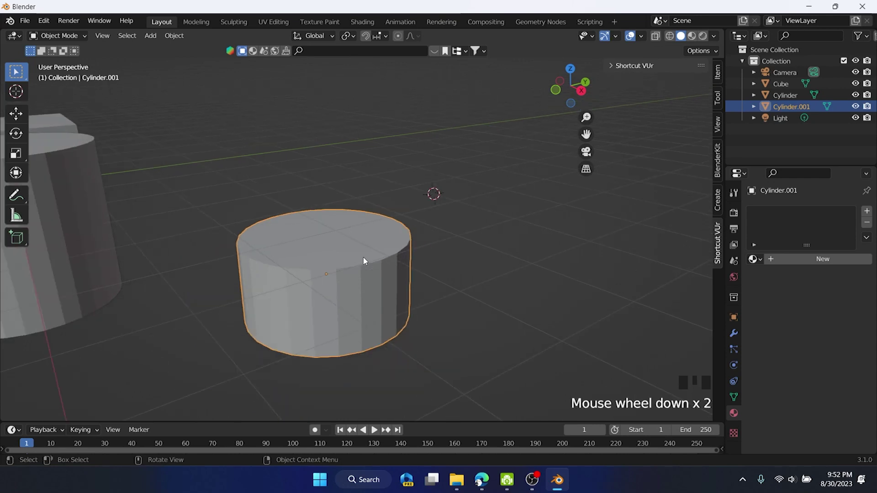
right_click(362, 254)
left_click(352, 246)
scroll(511, 301, "up", 4)
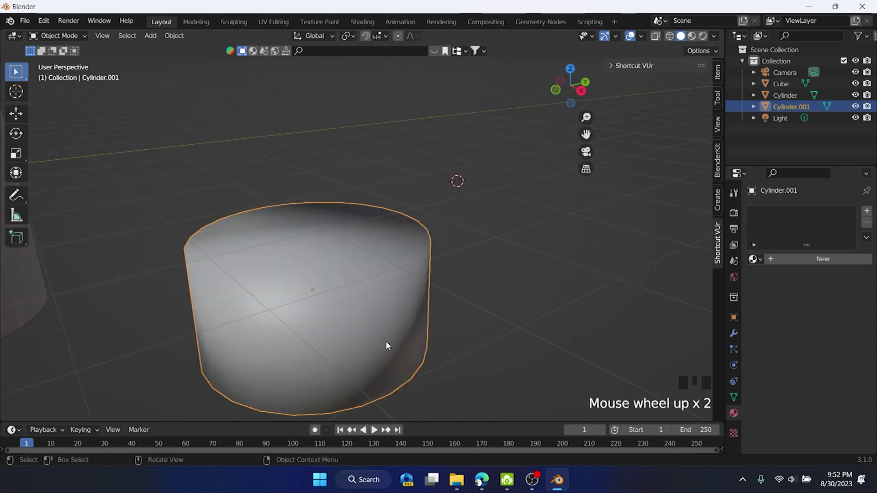
Raise the smooth-shaded short cylinder along the Z axis with the Move tool and clear the selection
scroll(508, 301, "down", 4)
middle_click_drag(484, 317, 394, 291)
scroll(306, 337, "up", 4)
middle_click_drag(305, 336, 261, 283)
left_click(296, 340)
scroll(296, 341, "down", 4)
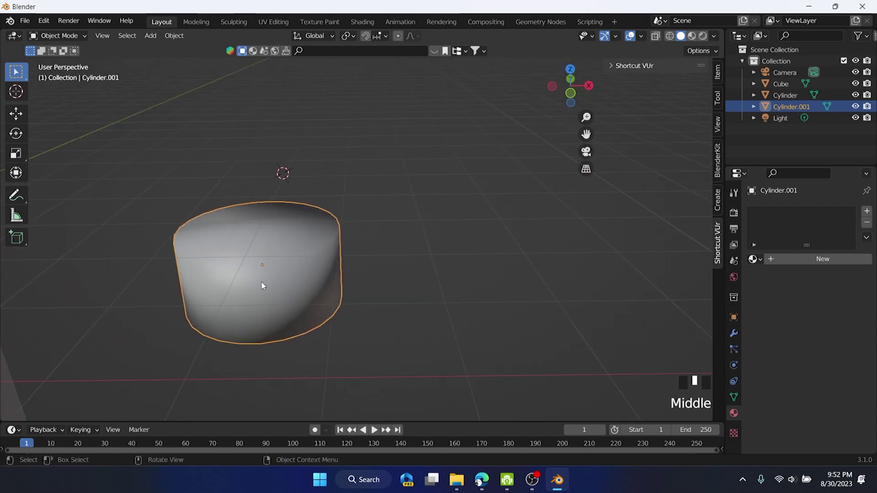
left_click(268, 286)
left_click(20, 114)
left_click_drag(254, 220, 391, 157)
left_click(391, 159)
Select the raised short cylinder and examine its smooth shading from several angles
middle_click_drag(391, 159, 676, 193)
middle_click_drag(434, 219, 382, 267)
left_click(354, 239)
scroll(369, 241, "up", 2)
scroll(395, 231, "down", 2)
middle_click_drag(395, 231, 415, 311, "shift")
scroll(377, 299, "up", 3)
middle_click_drag(291, 320, 303, 302)
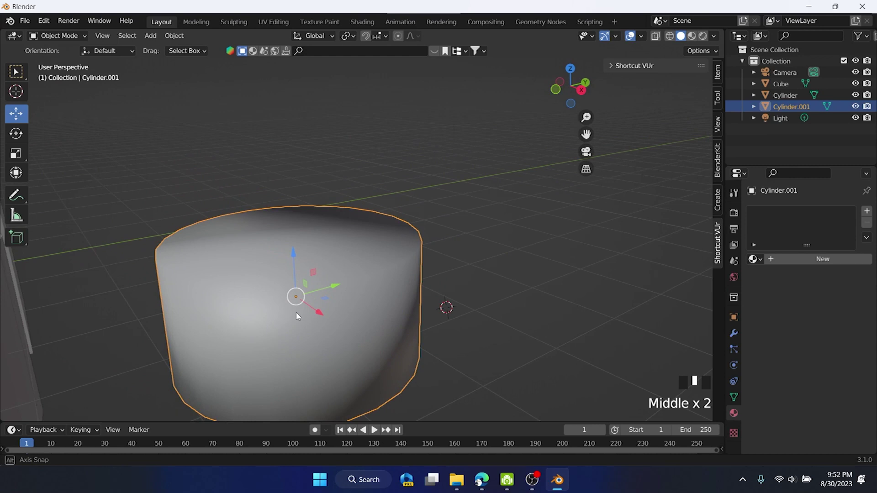
scroll(386, 223, "down", 2)
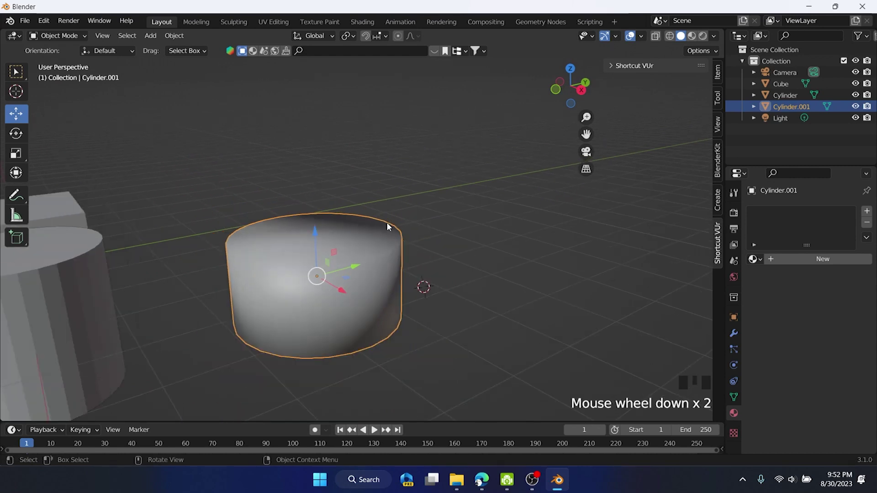
middle_click_drag(386, 223, 451, 224, "shift")
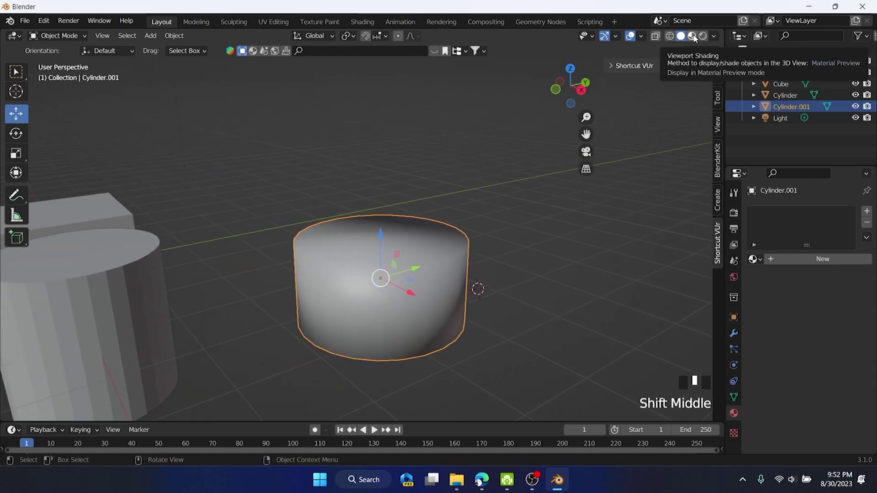
Switch the viewport shading to Material Preview and compare the red cube with the two cylinders
left_click(692, 36)
mouse_move(562, 255)
middle_mouse_down()
mouse_move(508, 254)
mouse_move(540, 239)
mouse_move(452, 238)
middle_mouse_up()
scroll(506, 259, "up", 3)
left_click(540, 239)
left_click(257, 156)
middle_click_drag(185, 152, 226, 157)
scroll(403, 191, "down", 4)
scroll(421, 233, "up", 4)
middle_click_drag(438, 231, 356, 270)
Delete the short smooth cylinder and the taller cylinder in front of the cube
left_click(505, 265)
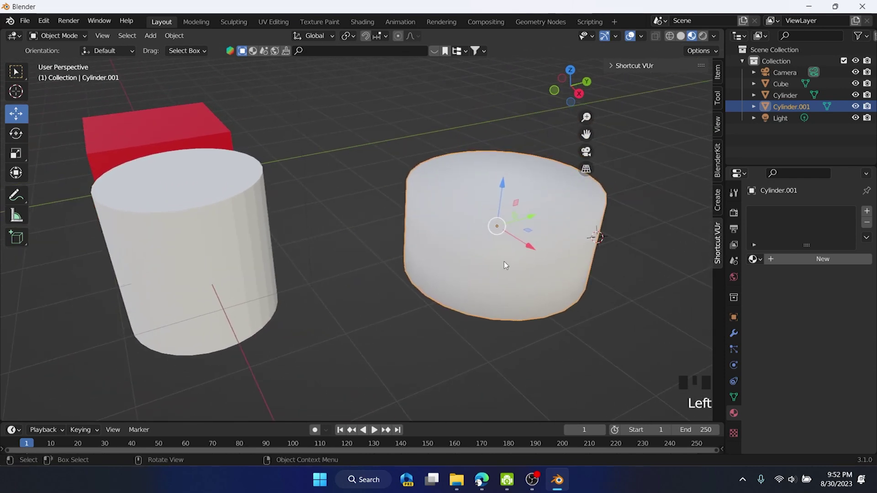
key("x")
left_click(506, 264)
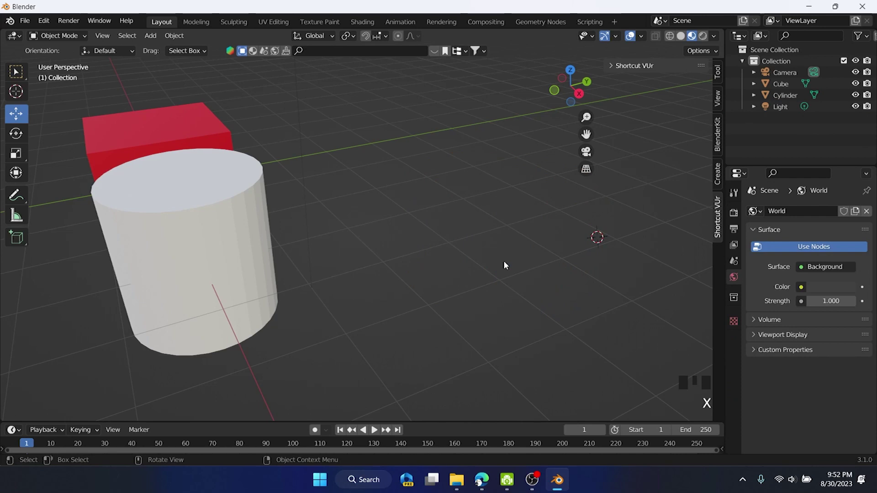
left_click(250, 260)
key("x")
left_click(248, 257)
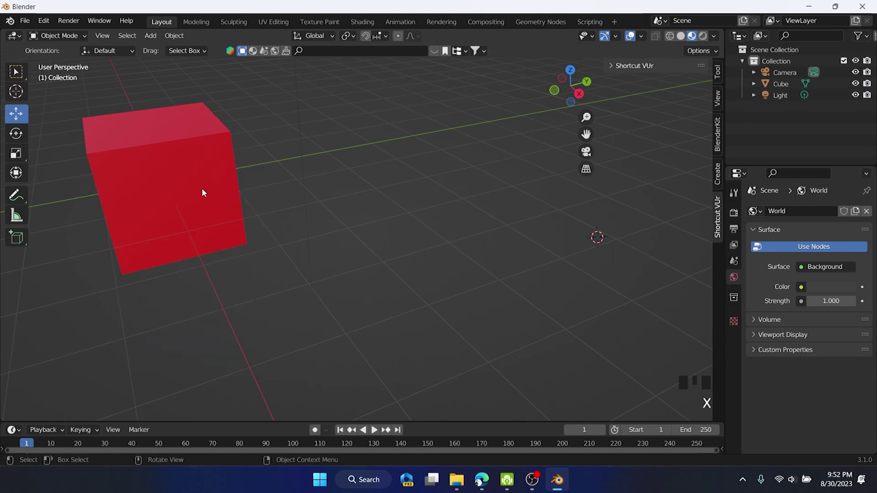
Select the red cube, clear the selection and select the cube again in the viewport
left_click(186, 160)
middle_click_drag(185, 160, 504, 219)
left_click(417, 235)
scroll(415, 237, "down", 3)
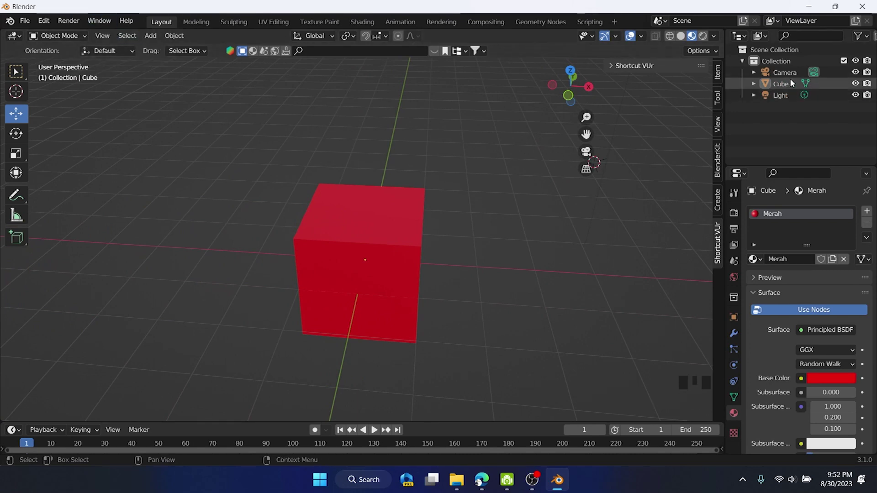
left_click(370, 250)
middle_click_drag(370, 251, 404, 240)
scroll(400, 234, "up", 2)
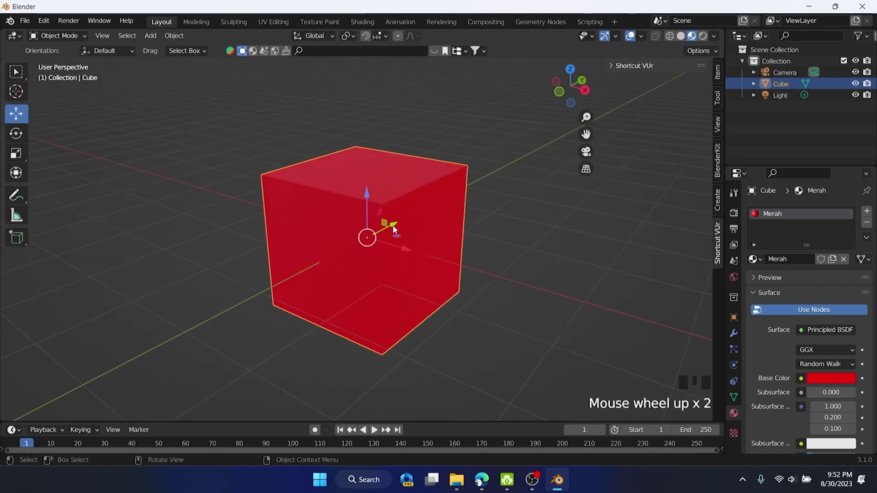
Switch the viewport shading to Wireframe, return it to Solid and keep the cube selected
left_click(671, 36)
left_click(680, 37)
left_click(353, 178)
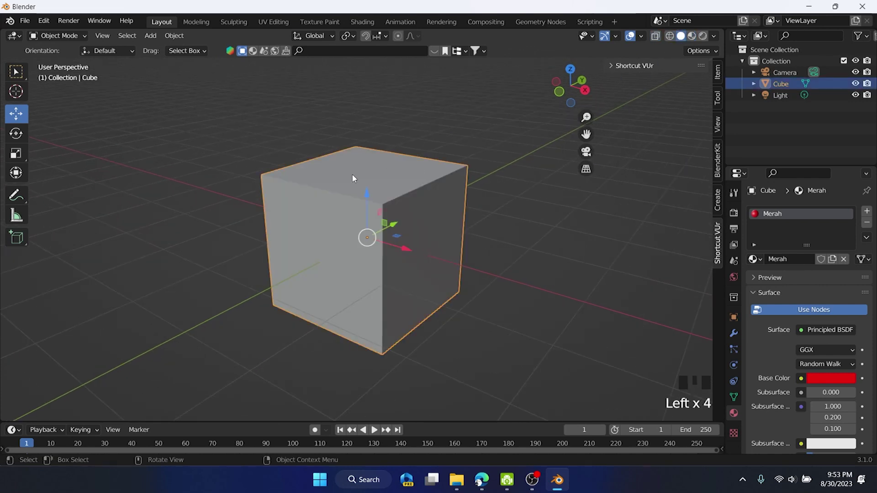
Switch the cube to Edit Mode and return it to Object Mode
left_click(51, 37)
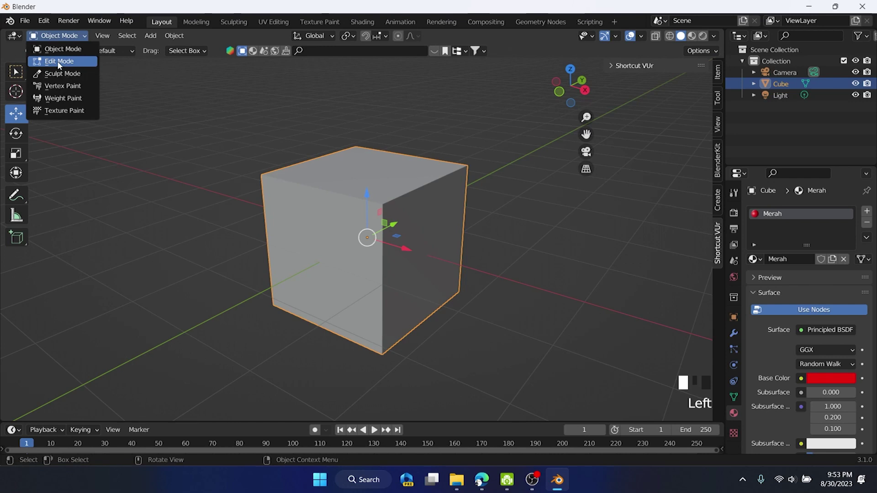
left_click(58, 63)
left_click(69, 37)
left_click(63, 49)
left_click(331, 195)
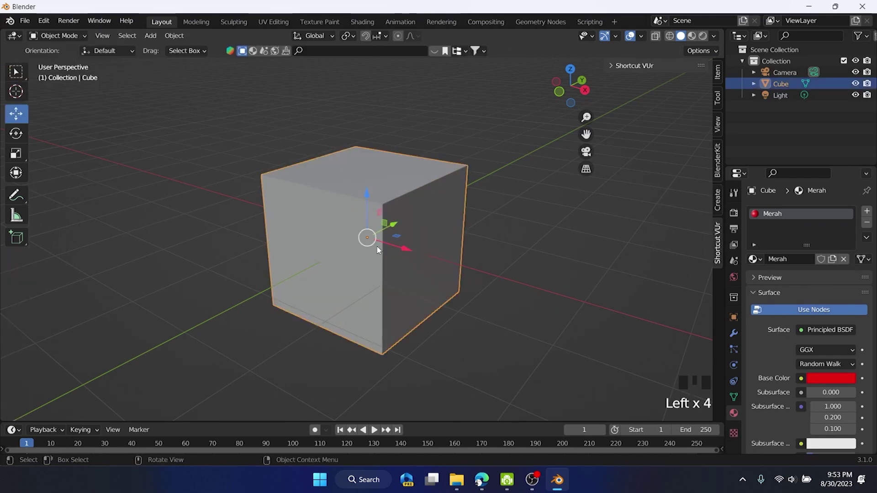
Move the cube a short distance along the X axis, and try the Rotate tool on it
left_click_drag(401, 251, 350, 213)
left_click(24, 125)
key("ctrl+z")
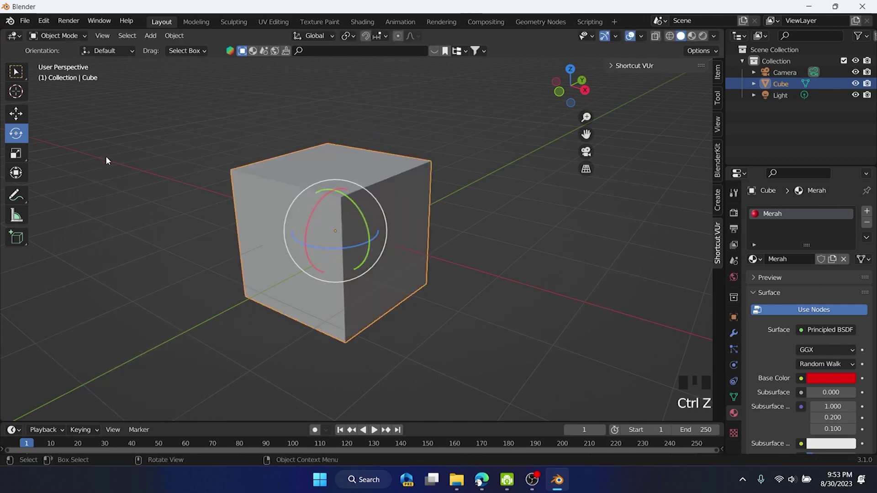
left_click(89, 134)
middle_click_drag(106, 185, 89, 174)
Try resizing the cube with the Scale tool, undo the scaling and clear the selection
left_click(15, 153)
left_click(317, 227)
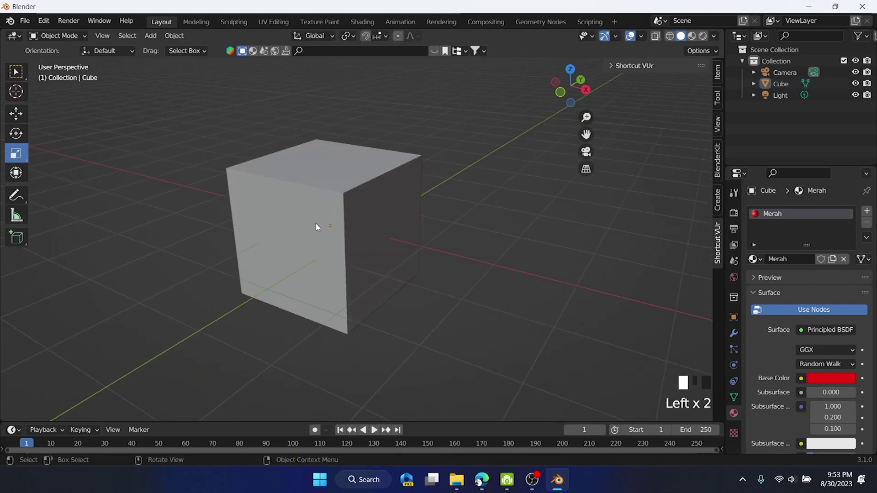
left_click_drag(332, 225, 271, 231)
key("ctrl+z")
scroll(407, 182, "down", 3)
left_click(393, 206)
left_click(375, 216)
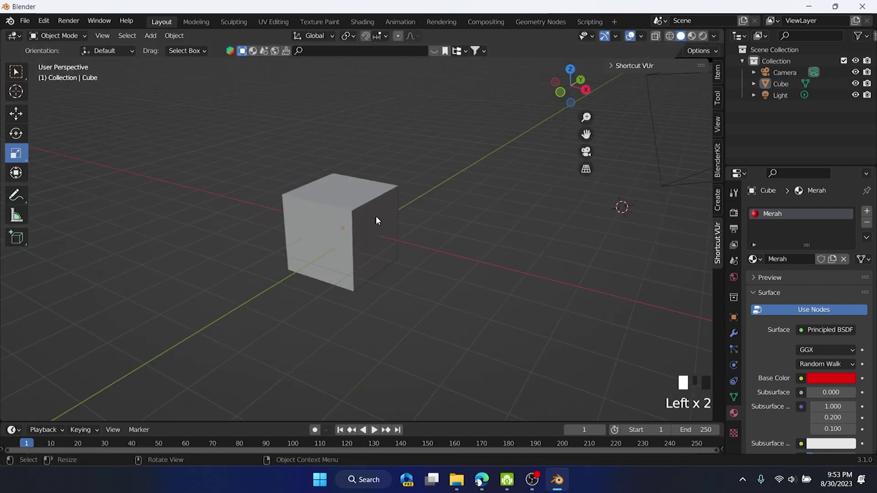
left_click_drag(382, 240, 444, 215)
key("ctrl+z")
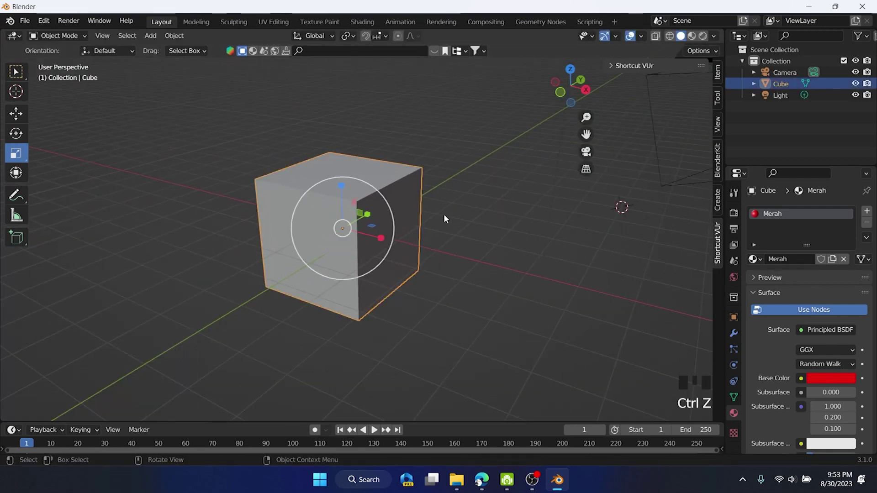
key("ctrl+z")
left_click(396, 166)
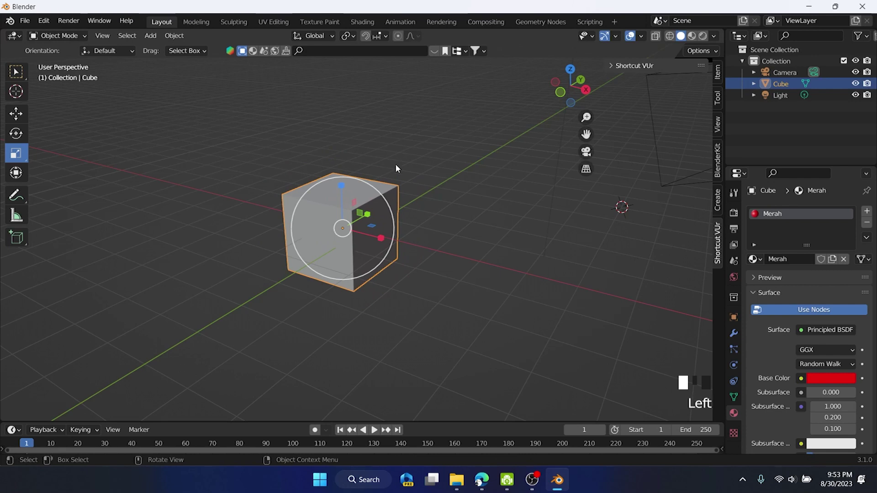
Enter Edit Mode on the cube and clear the mesh selection
left_click(68, 38)
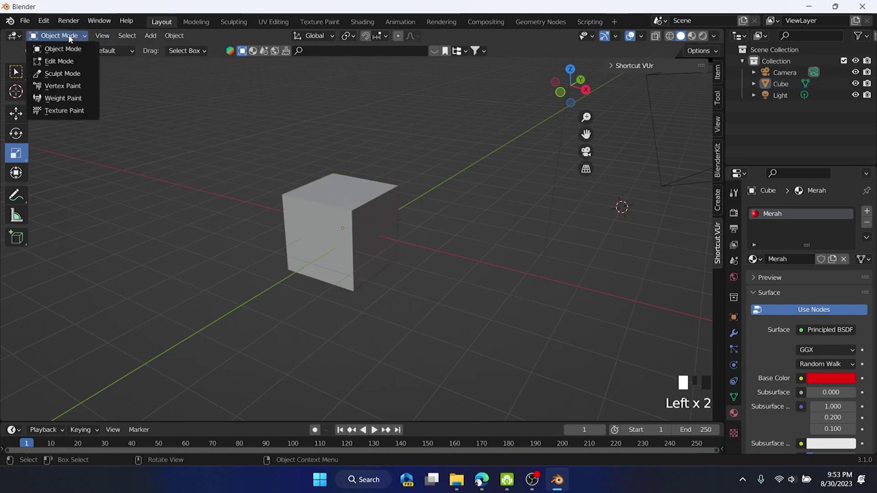
left_click(68, 63)
left_click(359, 166)
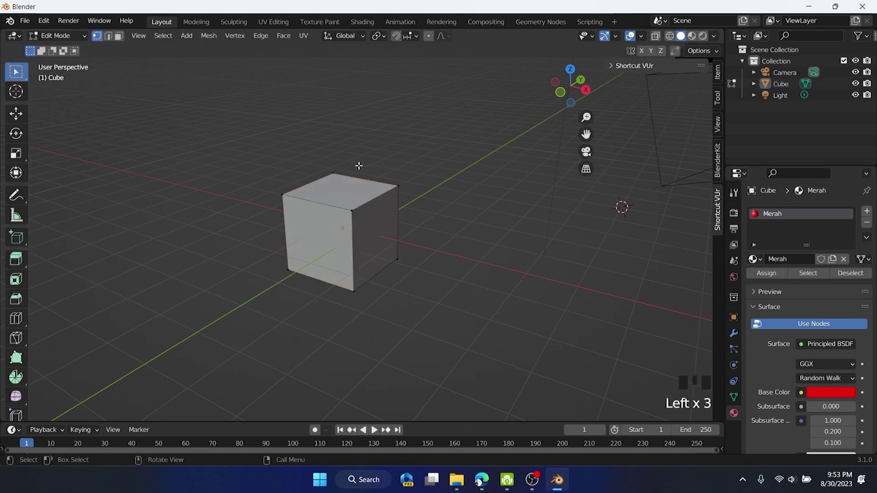
scroll(101, 54, "up", 2)
middle_click_drag(235, 157, 258, 161)
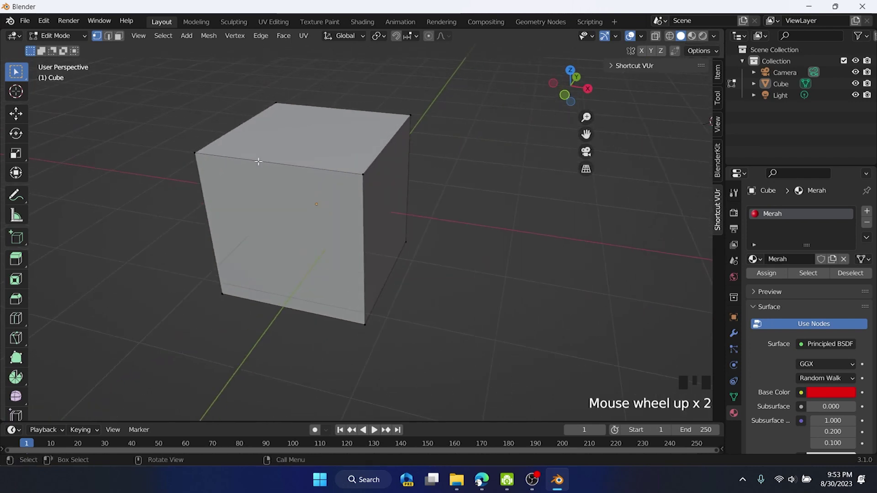
Try the vertex, edge and face select modes, selecting the cube's top face in face mode
left_click(102, 43)
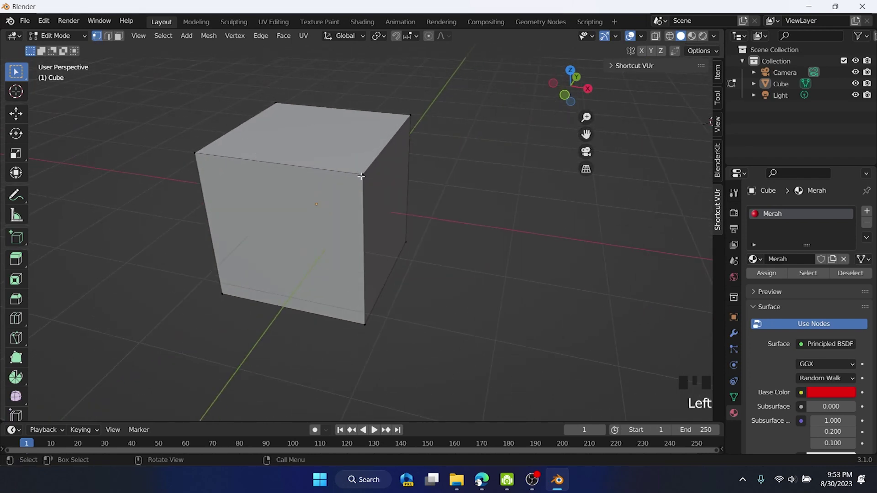
left_click(108, 35)
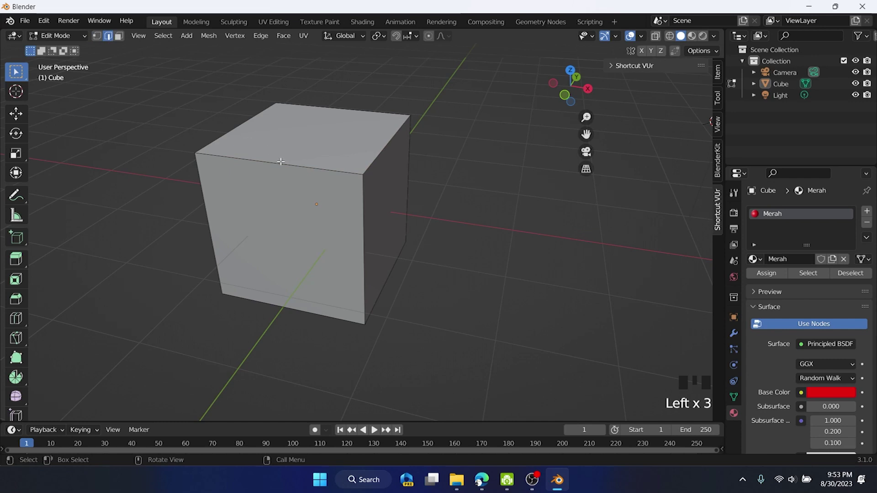
left_click(119, 36)
left_click(319, 138)
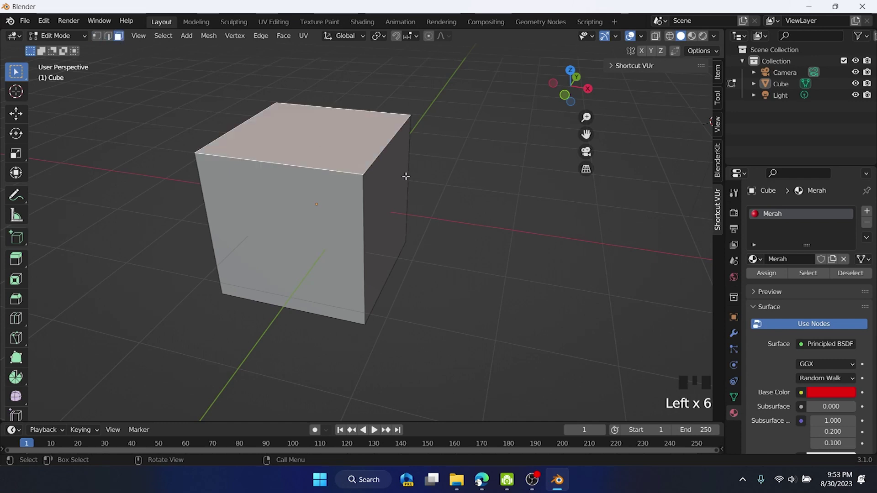
left_click(473, 132)
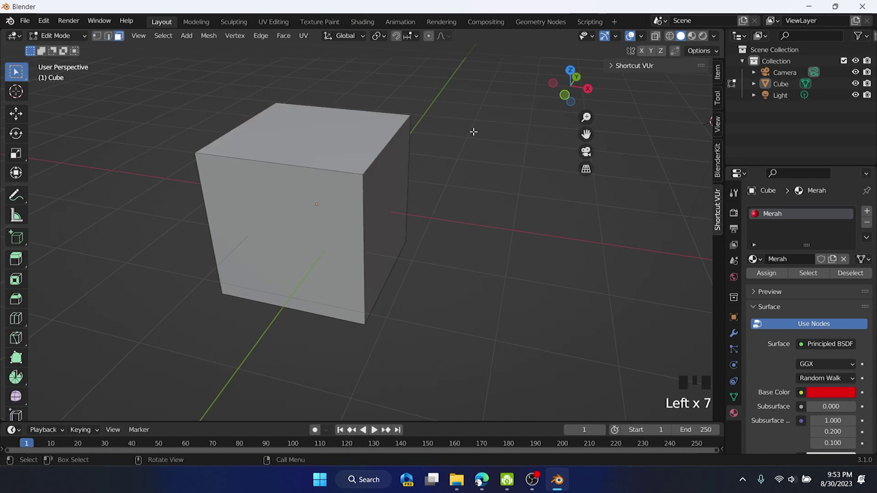
left_click(363, 174)
middle_click_drag(137, 53, 121, 93, "shift")
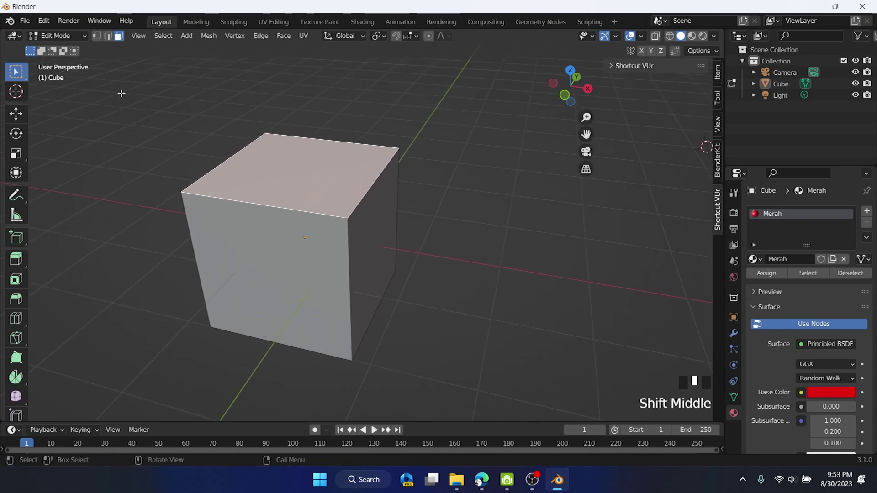
In vertex select mode, move the front corner vertex of the cube's top face upward and outward
left_click(97, 36)
left_click(348, 219)
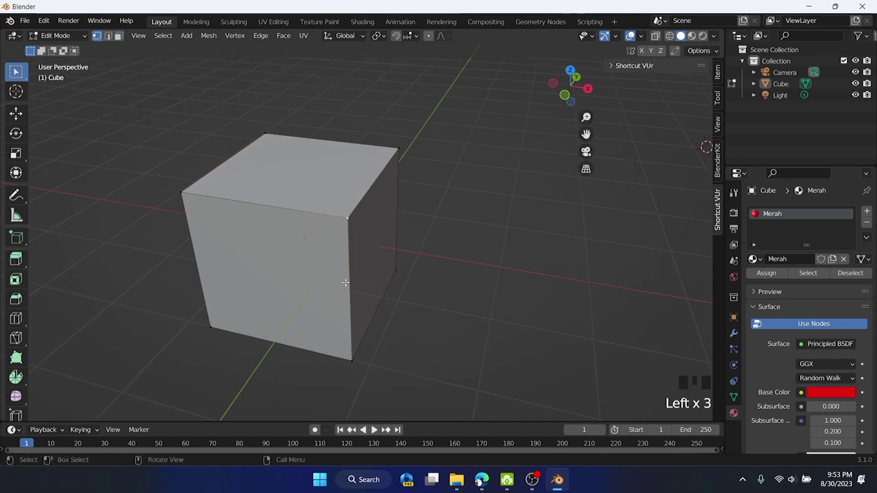
scroll(345, 283, "up", 2)
mouse_move(347, 279)
middle_mouse_down()
mouse_move(358, 266)
mouse_move(327, 249)
mouse_move(298, 250)
mouse_move(323, 229)
mouse_move(348, 276)
middle_mouse_up()
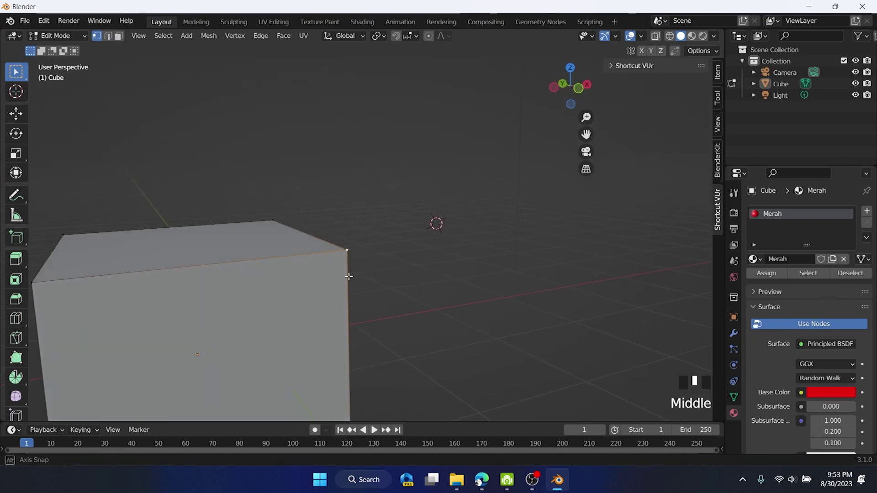
scroll(348, 276, "up", 2)
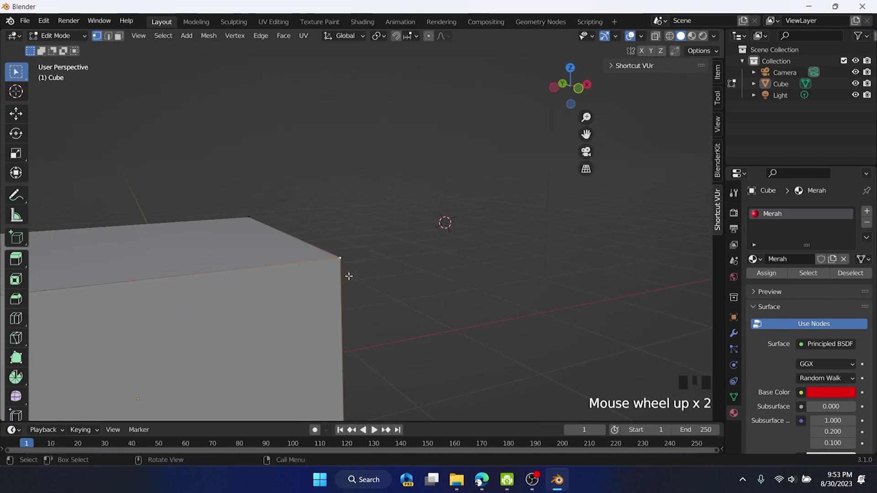
key("g")
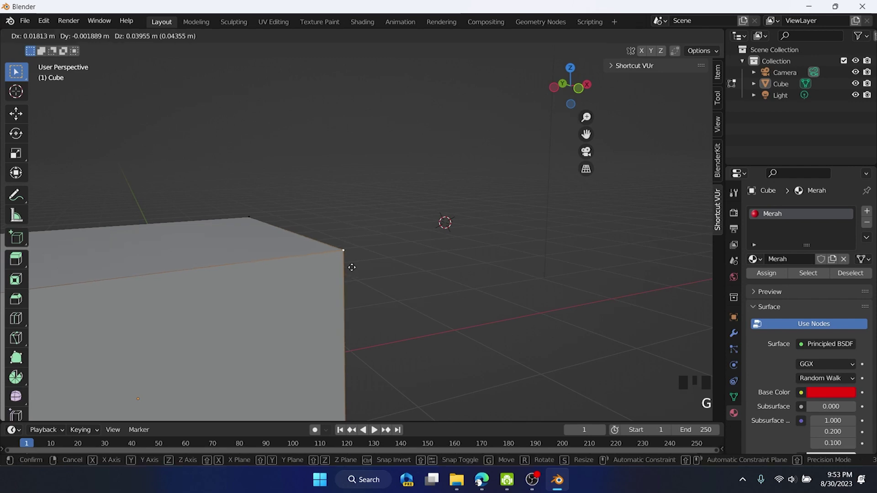
left_click(462, 130)
scroll(417, 152, "down", 6)
left_click(417, 173)
middle_click_drag(417, 173, 444, 201)
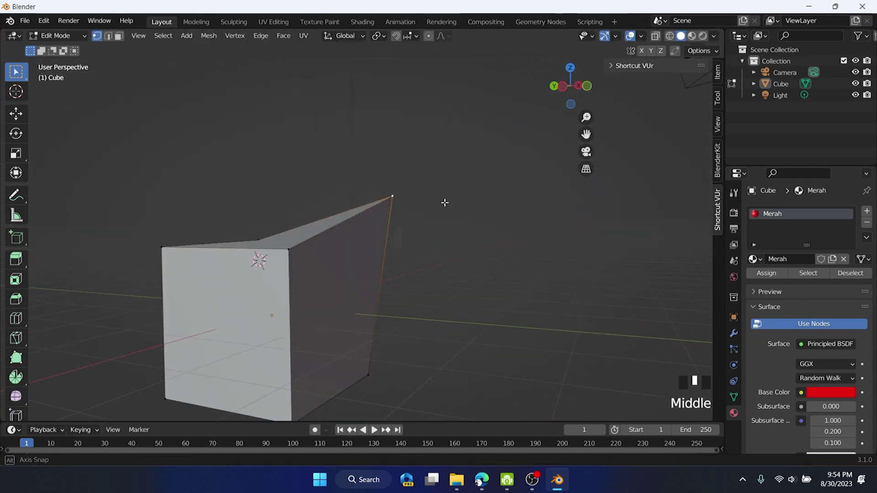
Move the adjacent top corner vertex by about -0.49 m in X, 1.02 m in Y and 0.63 m in Z
left_click(289, 249)
key("g")
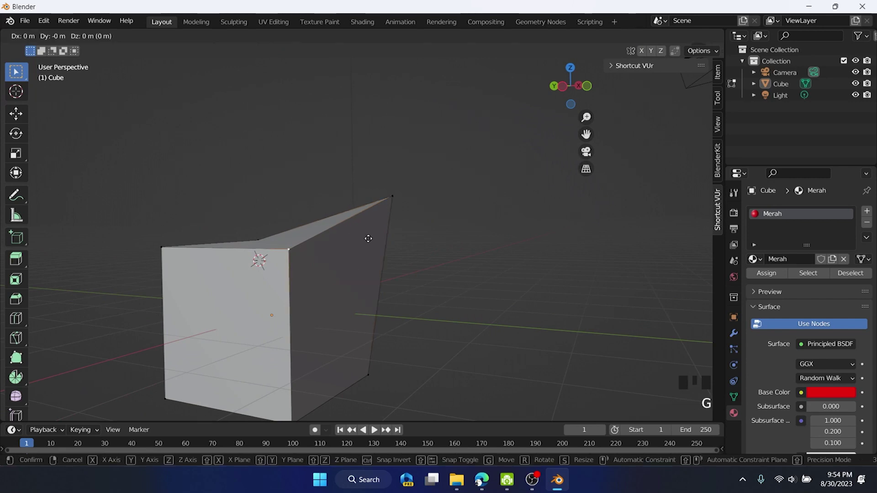
left_click(267, 184)
middle_click_drag(267, 184, 327, 227)
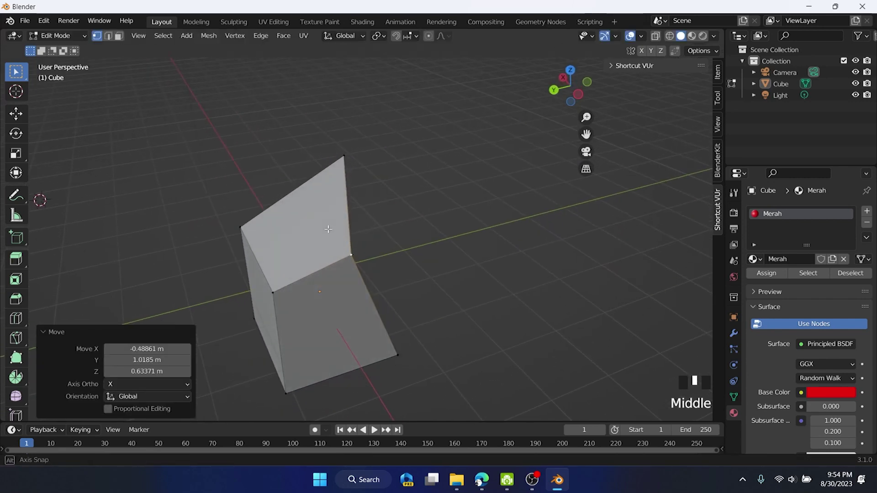
left_click(451, 221)
middle_click_drag(450, 221, 394, 213)
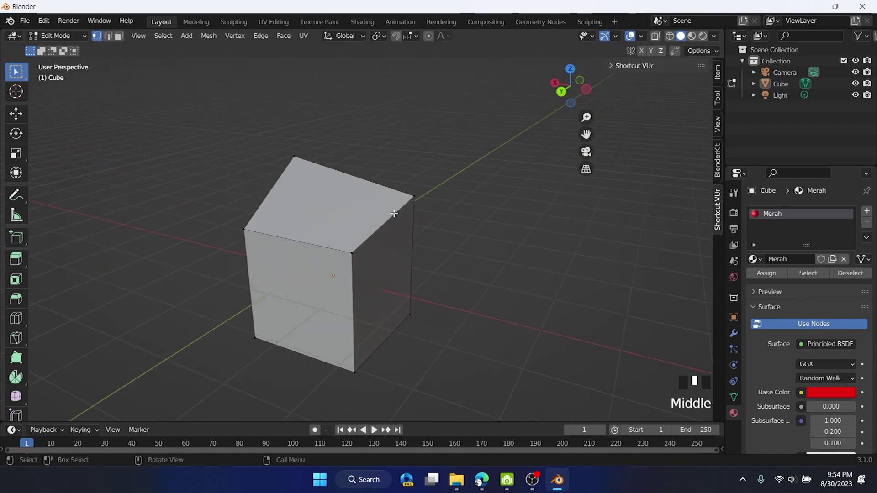
In edge select mode, move the near edge of the top face outward from the cube's body
left_click(109, 37)
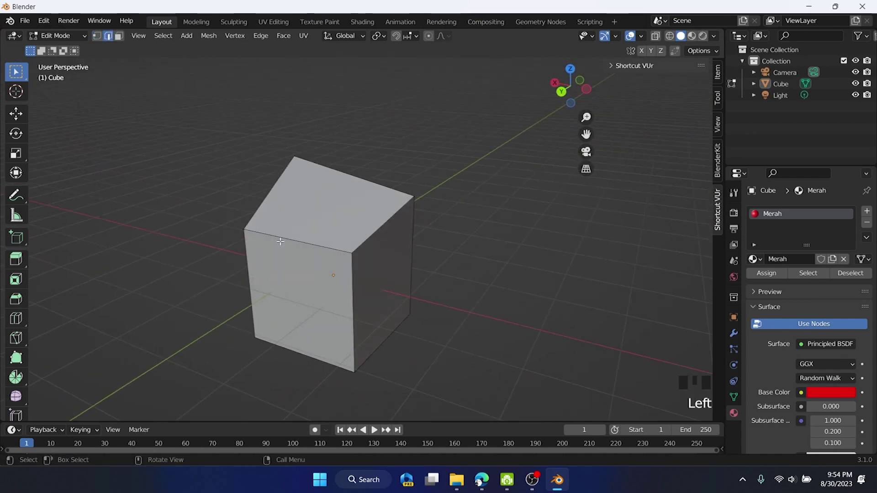
left_click(308, 245)
key("g")
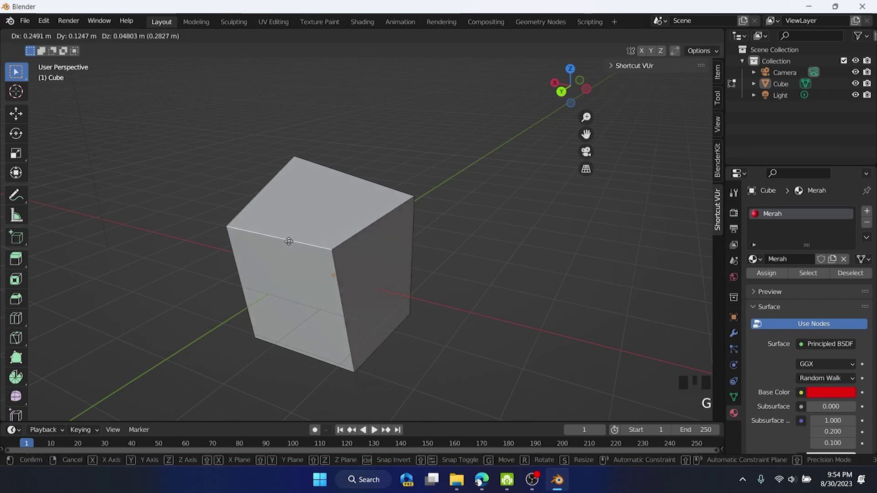
left_click(231, 223)
middle_click_drag(231, 223, 377, 192)
Move the opposite top edge by about -0.27 m in X, 0.38 m in Y and -0.42 m in Z
left_click(380, 182)
key("g")
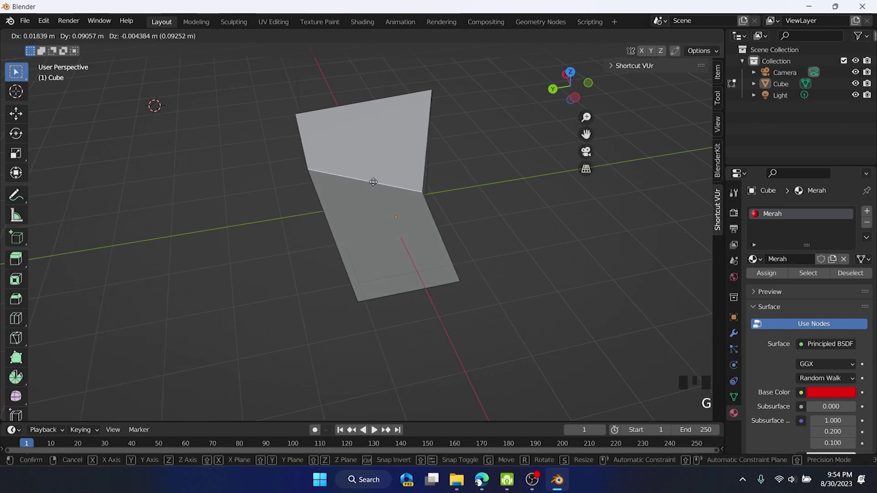
left_click(414, 198)
scroll(414, 197, "down", 1)
left_click(476, 182)
middle_click_drag(475, 182, 397, 188)
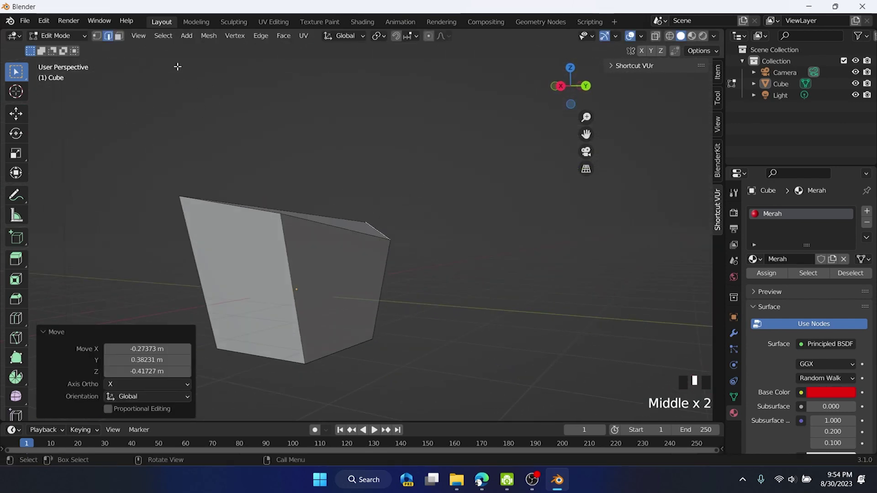
In face select mode, raise the top face to make the mesh taller and clear the selection
left_click(118, 39)
middle_click_drag(232, 218, 292, 215)
left_click(292, 216)
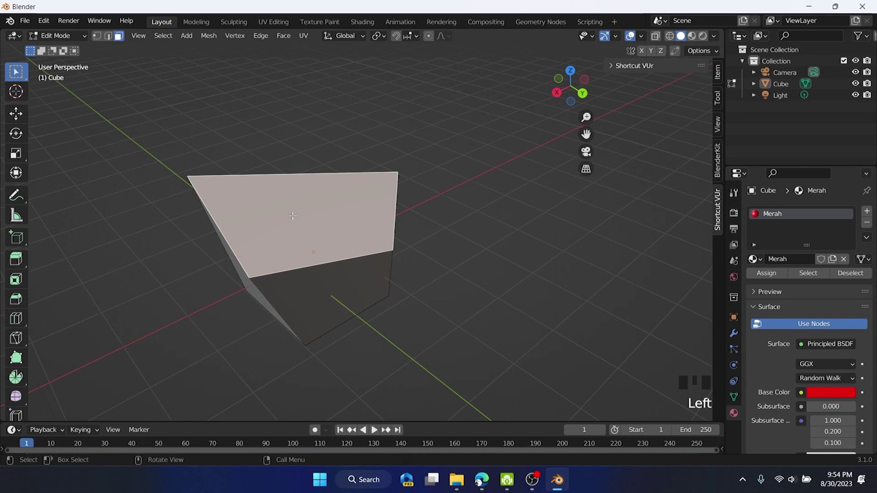
key("g")
left_click(292, 140)
middle_click_drag(315, 210, 378, 236)
left_click(454, 197)
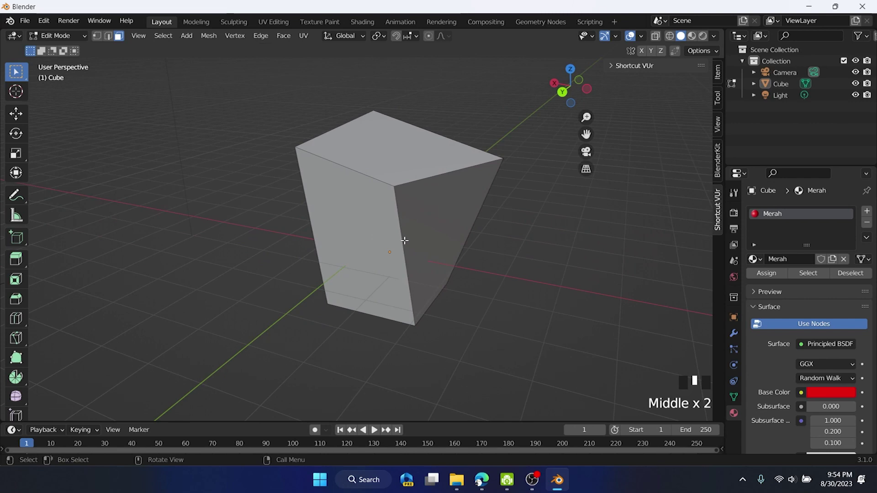
Select the top face of the reshaped mesh and clear the selection again
double_click(391, 187)
left_click(373, 154)
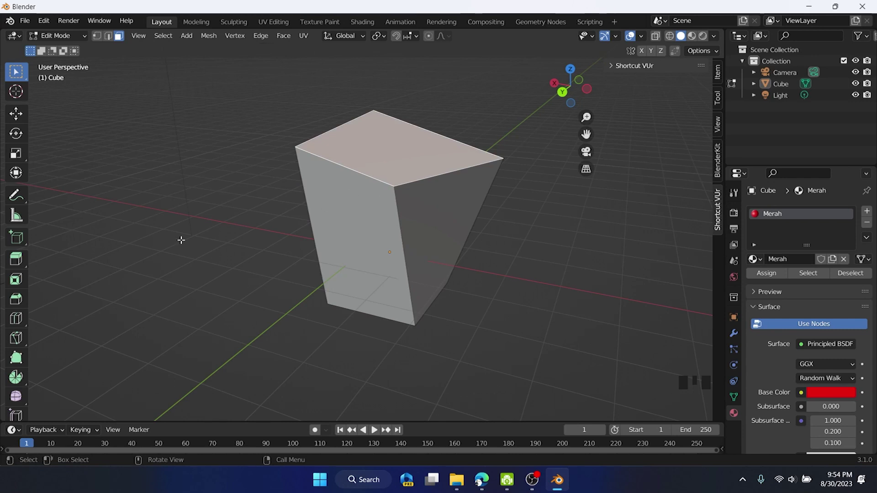
left_click(181, 240)
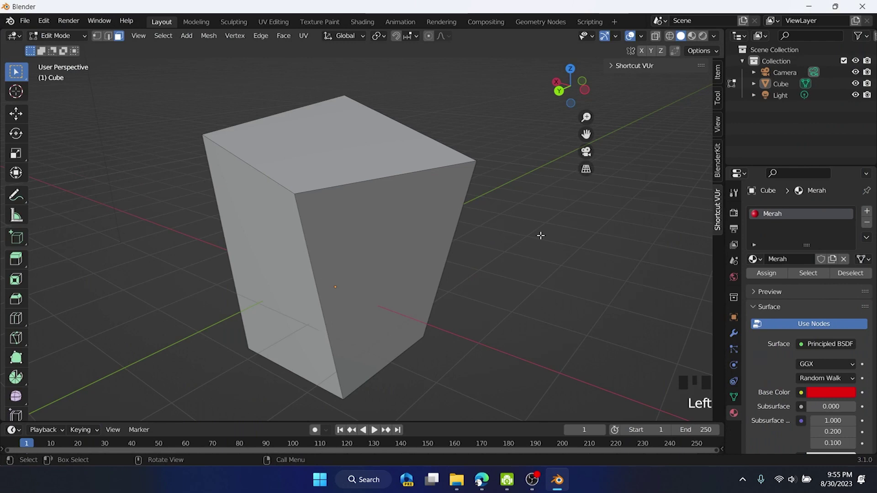